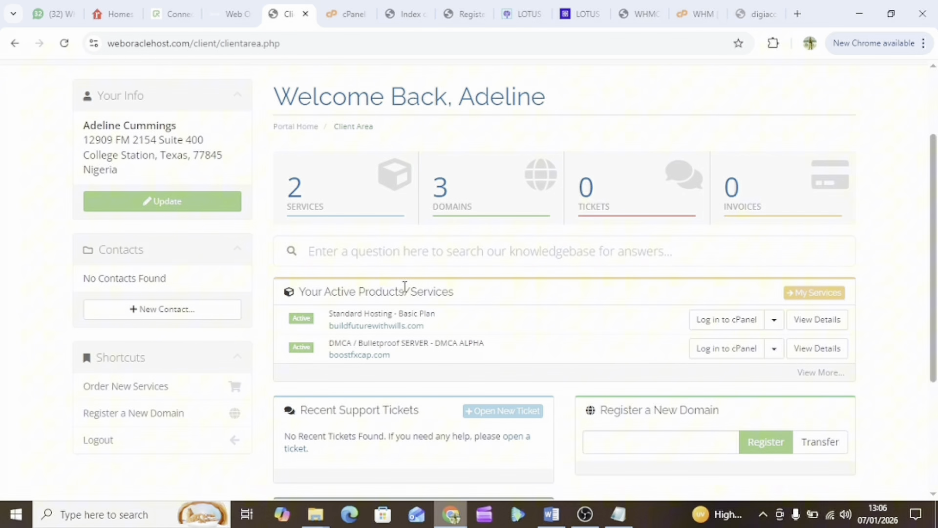
Review the active Basic Plan for buildfuturewithwills.com, then bring up the Notepad welcome email
scroll(405, 287, "down", 1)
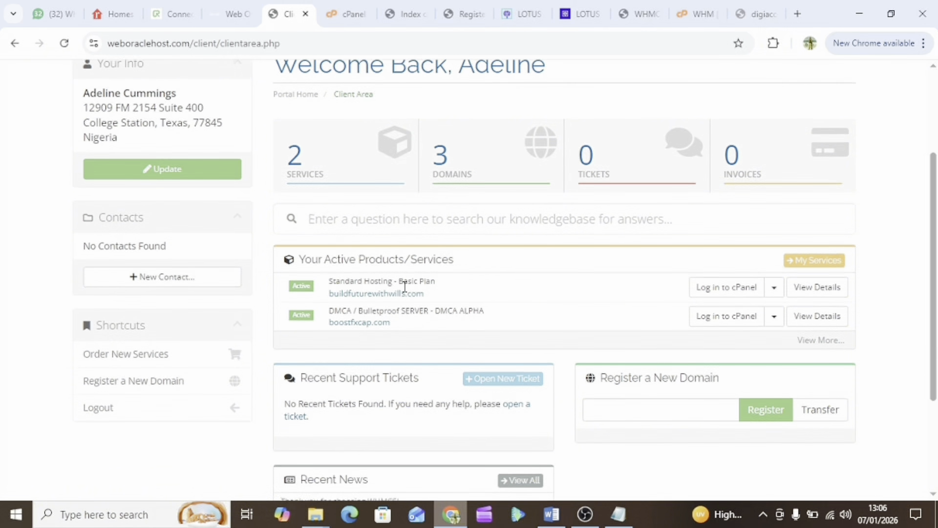
scroll(405, 287, "up", 1)
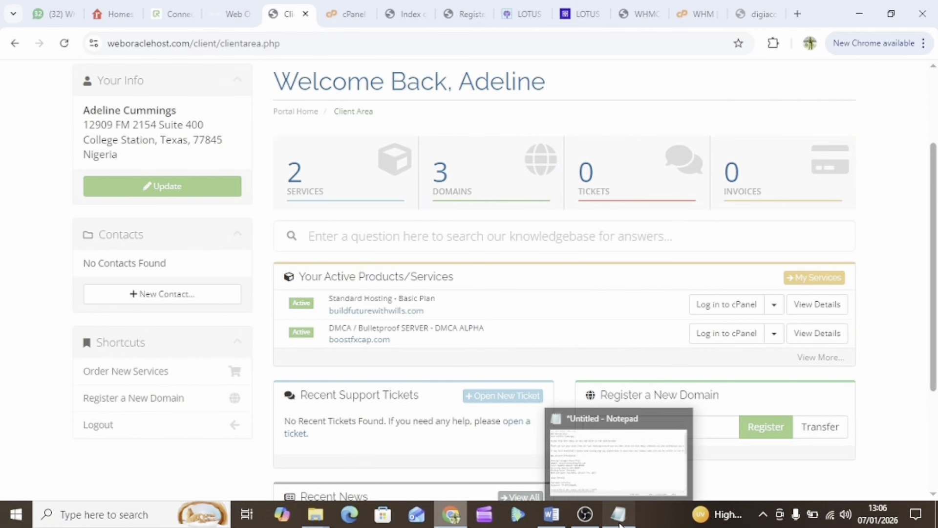
left_click(618, 513)
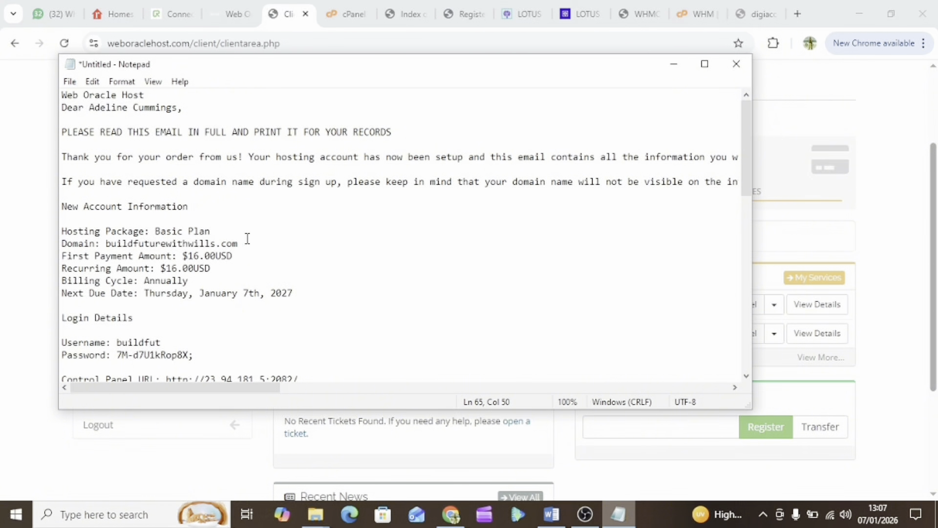
Copy buildfuturewithwills.com from the email's Domain line and return to Chrome
scroll(223, 264, "down", 2)
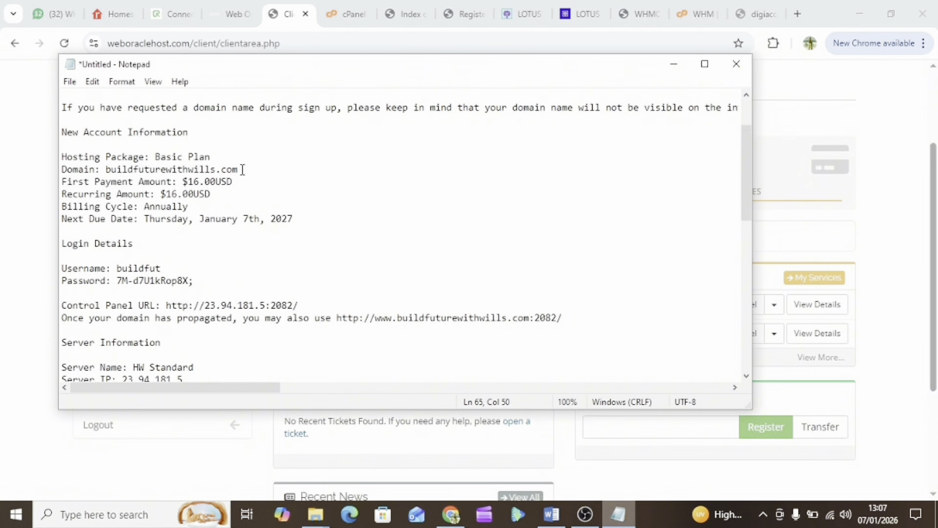
left_click_drag(241, 170, 108, 173)
right_click(134, 171)
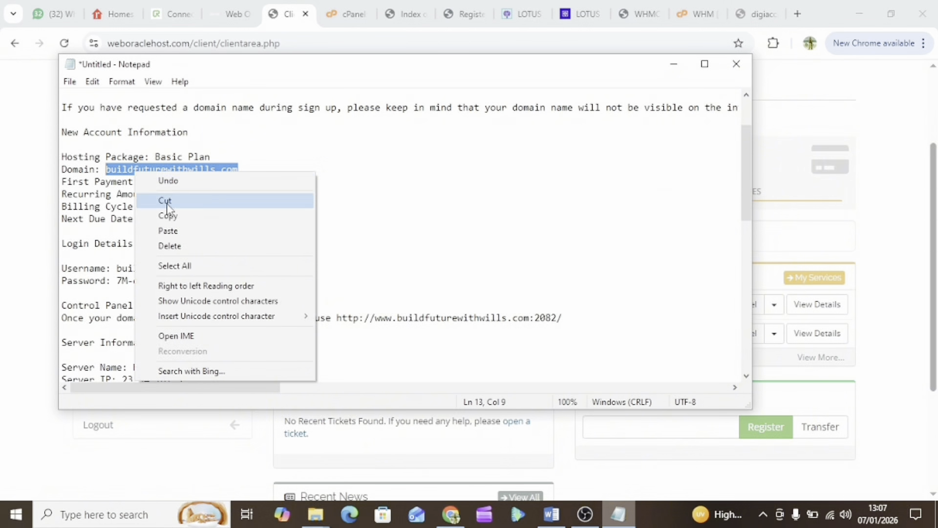
left_click(171, 214)
left_click(755, 13)
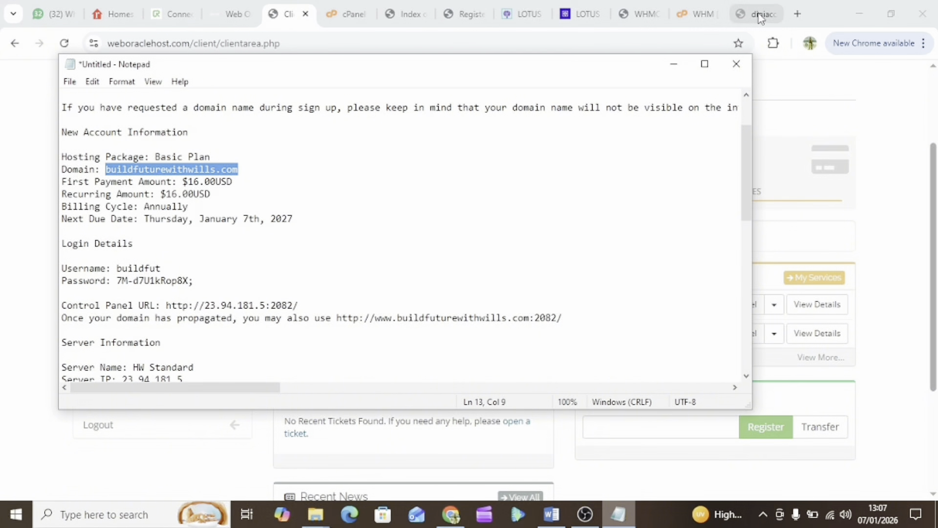
Close the unreachable digiaccesfin.com tab
left_click(161, 46)
double_click(161, 46)
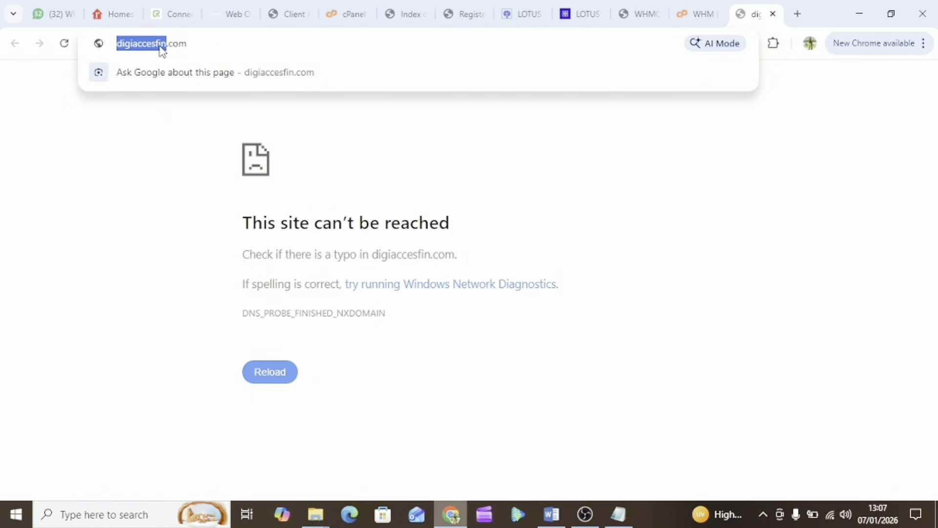
left_click(774, 15)
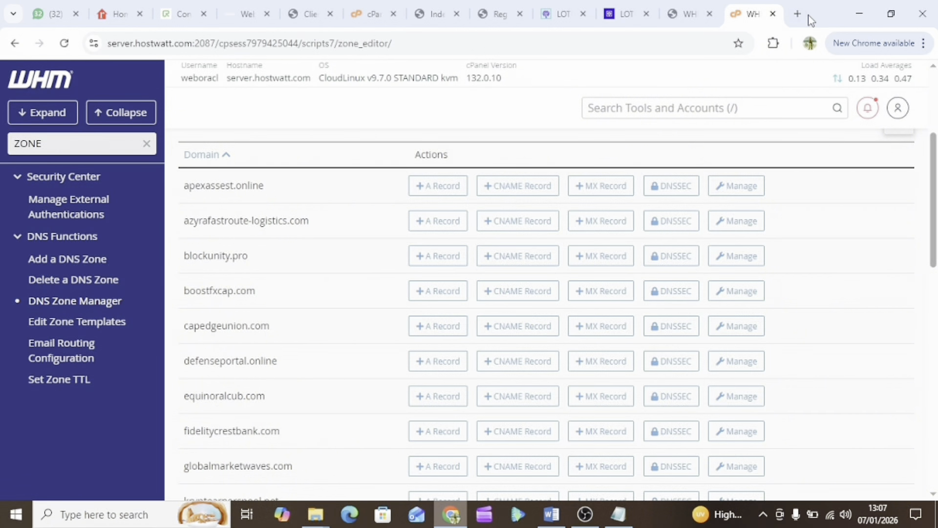
Load buildfuturewithwills.com/cpanel in a new tab using the copied domain
left_click(798, 15)
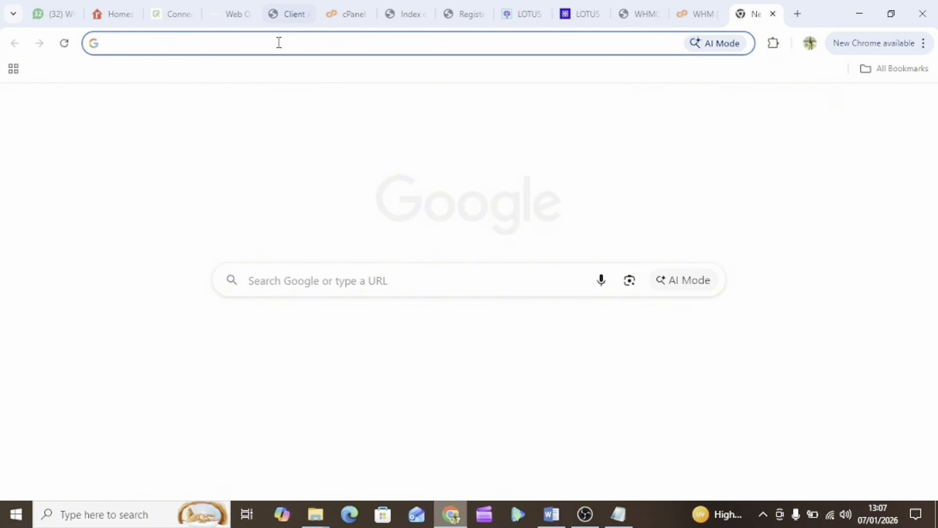
key("ctrl+v")
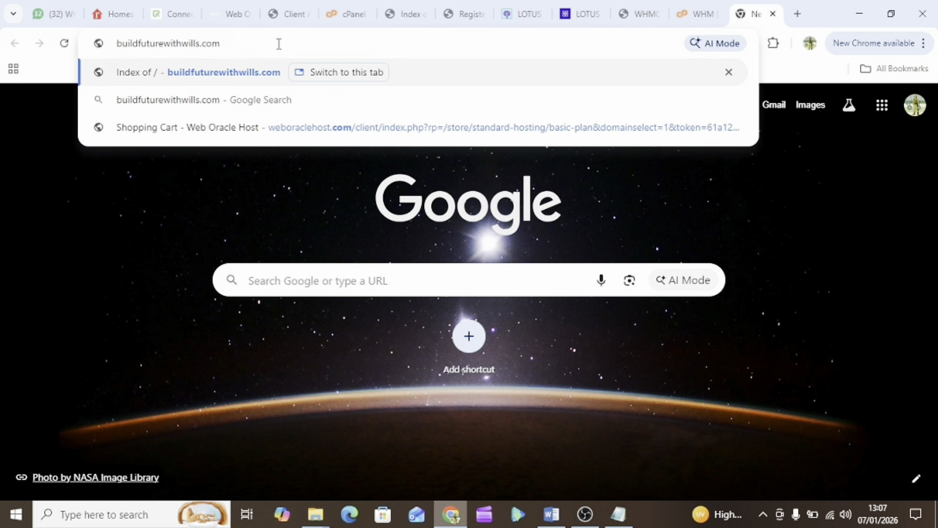
type("/CPANE")
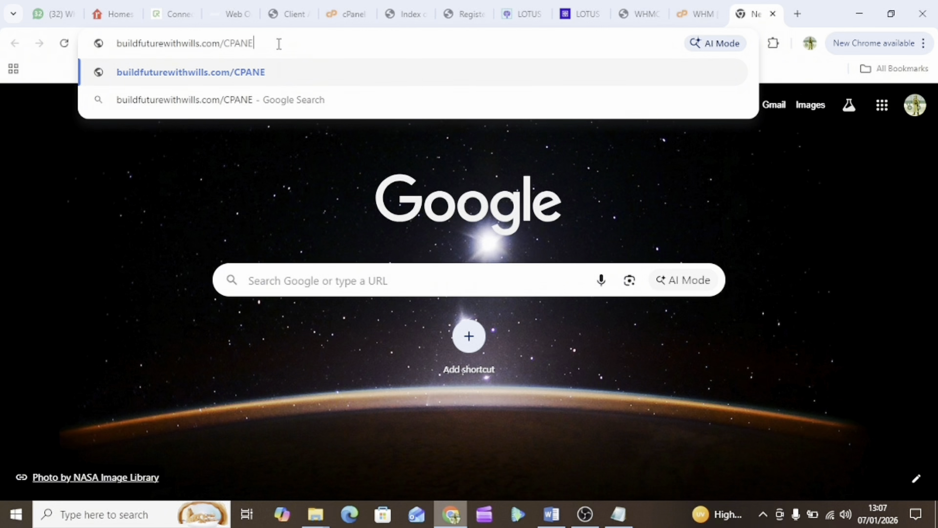
type("L")
key("BackSpace")
key("BackSpace")
key("BackSpace")
key("BackSpace")
key("BackSpace")
key("BackSpace")
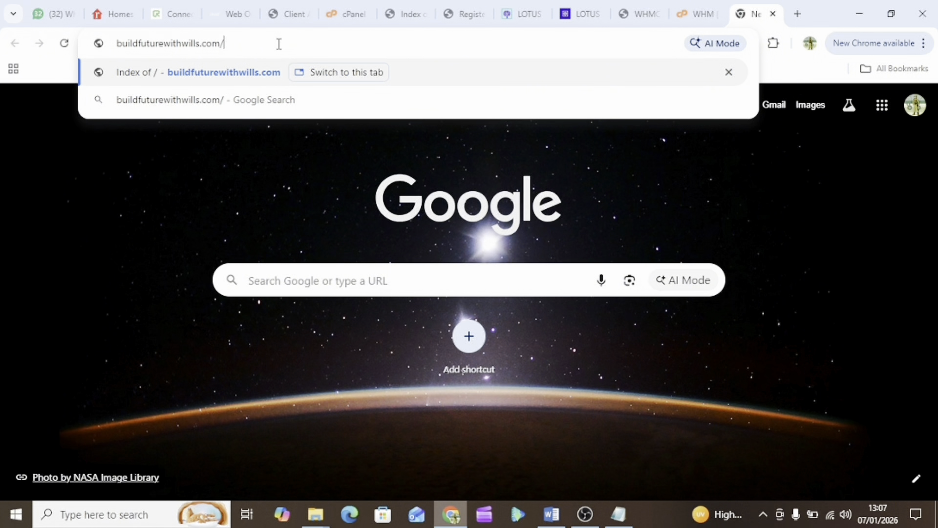
type("c")
type("panel")
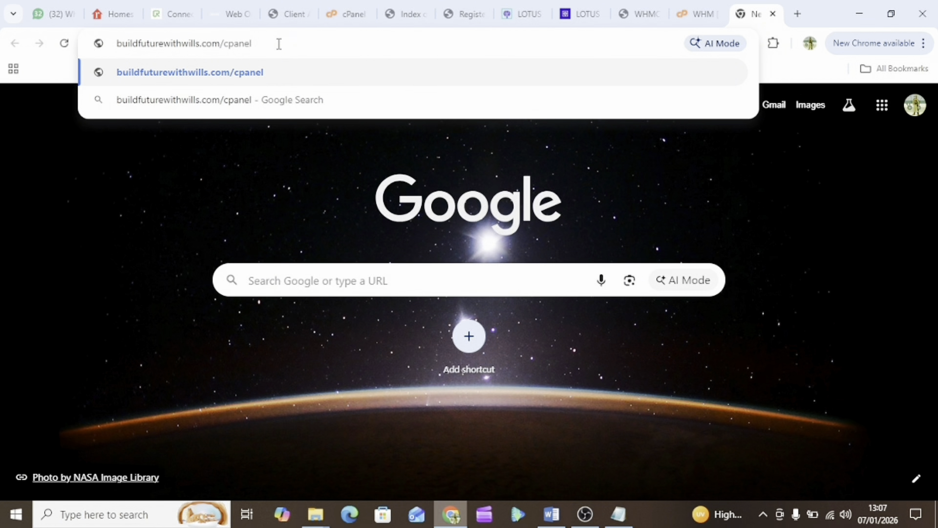
key("Return")
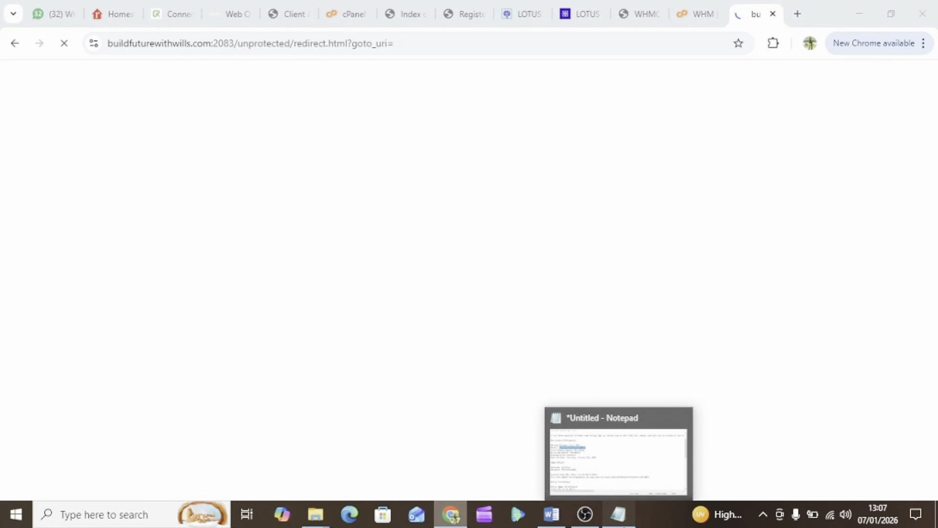
Copy the account username from the welcome email into the cPanel Username field
left_click(618, 514)
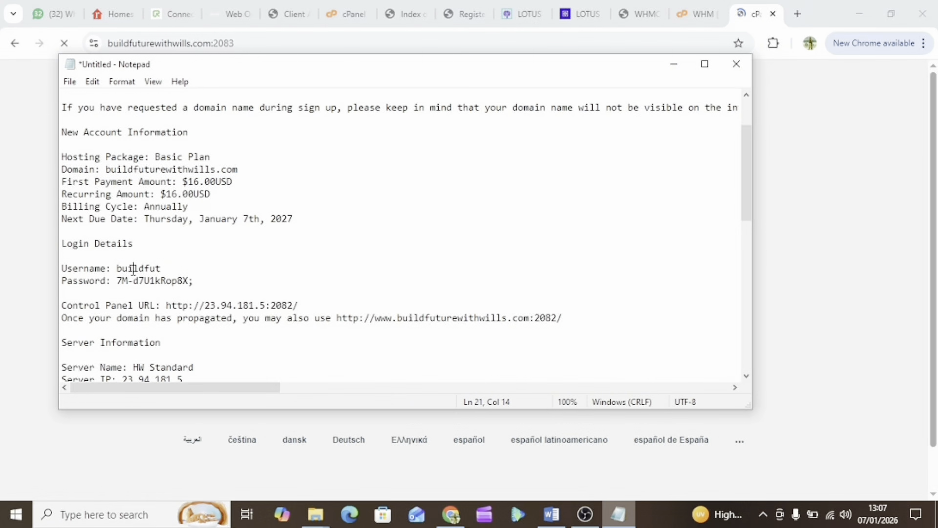
double_click(132, 269)
right_click(133, 269)
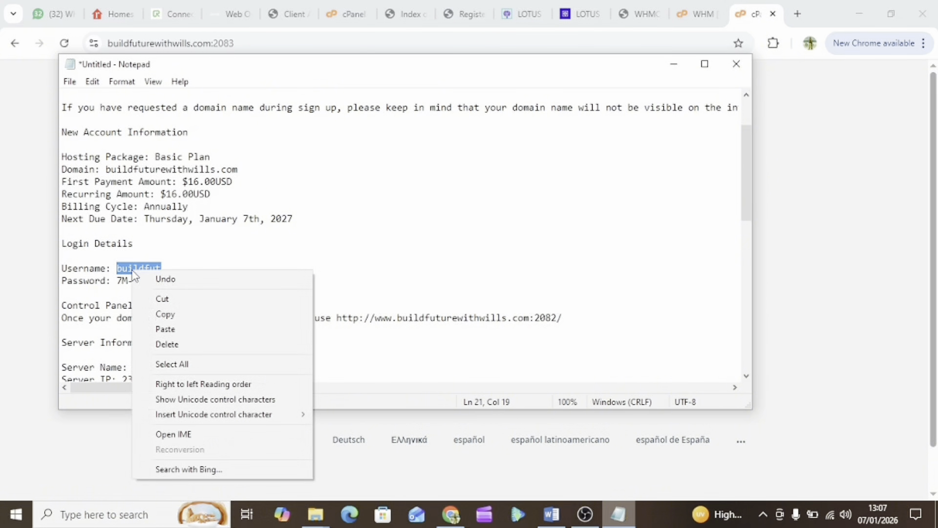
left_click(178, 314)
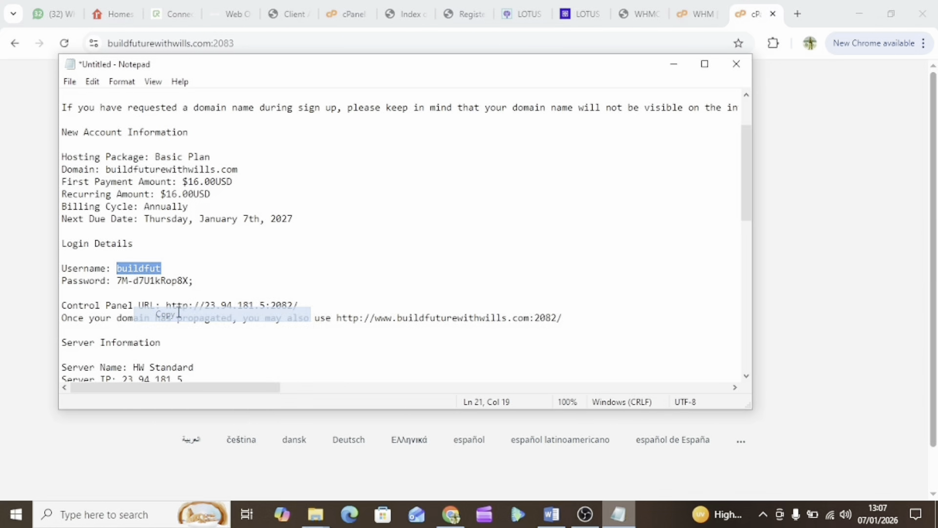
left_click(748, 16)
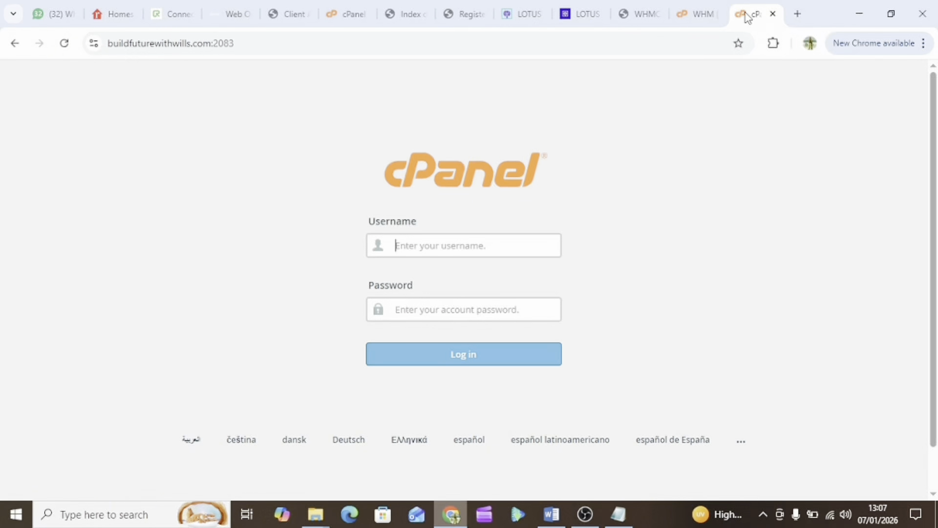
left_click(417, 248)
key("ctrl+v")
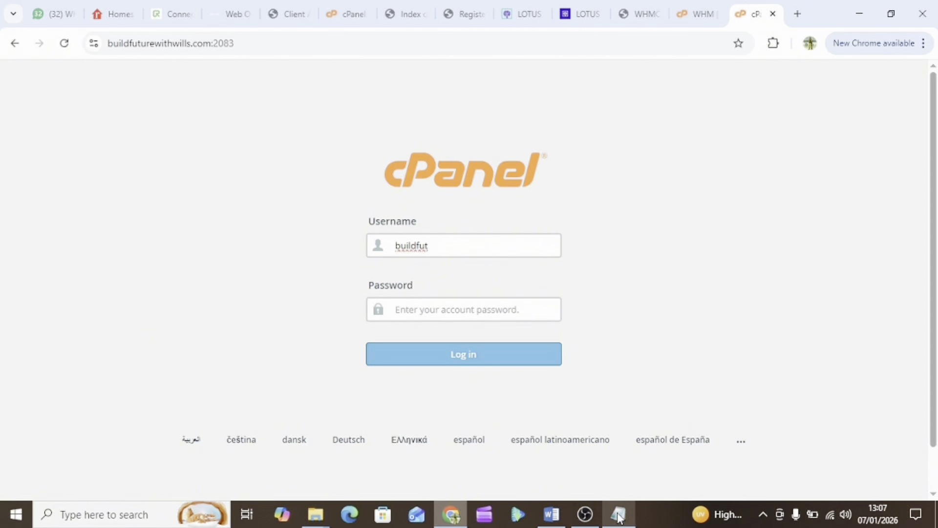
Take the account password from the email, paste it into Password, and log in
left_click(619, 514)
left_click_drag(119, 280, 194, 284)
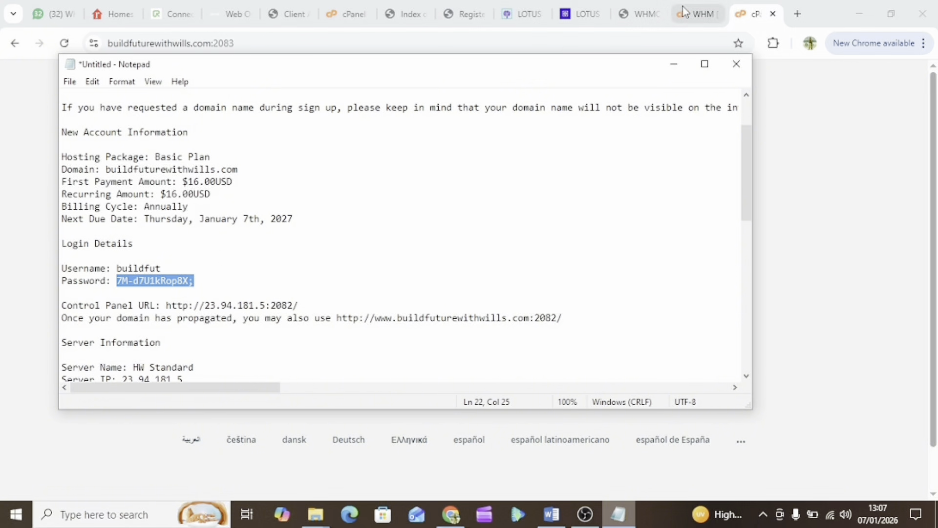
left_click(833, 137)
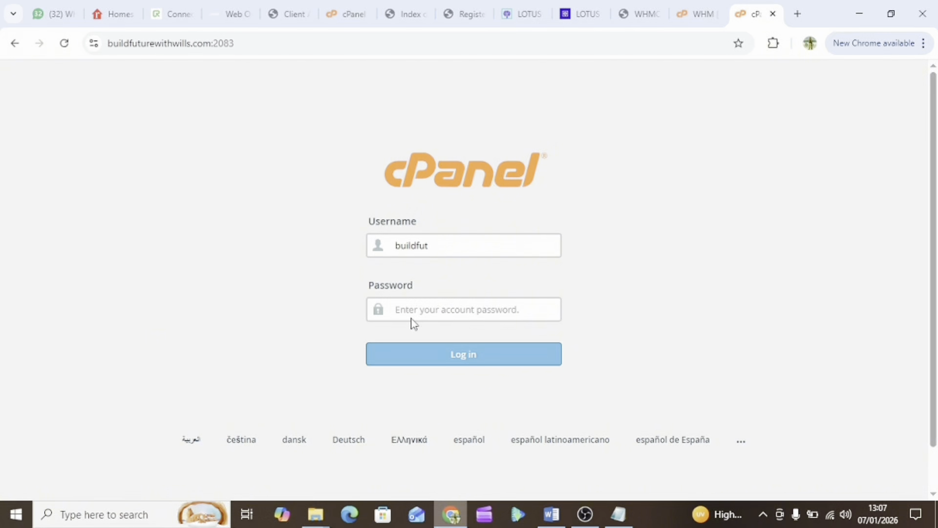
key("ctrl+v")
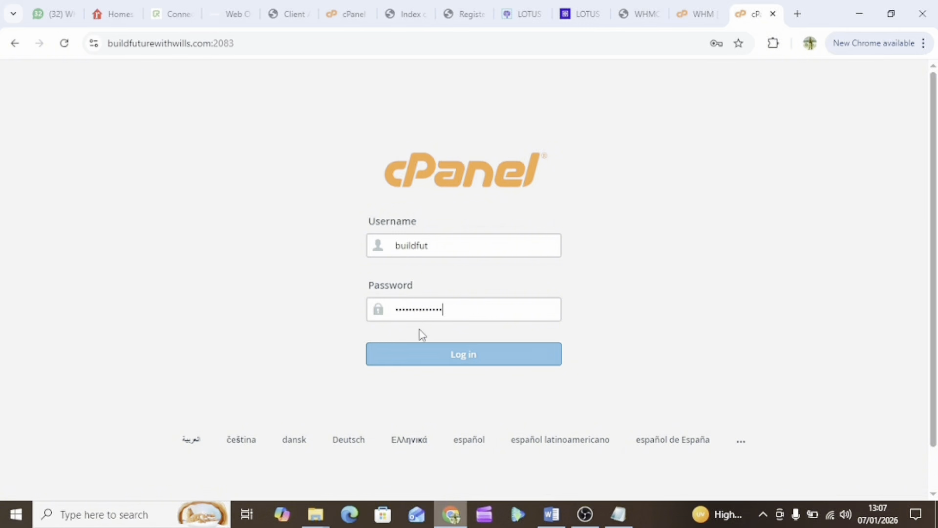
left_click(430, 362)
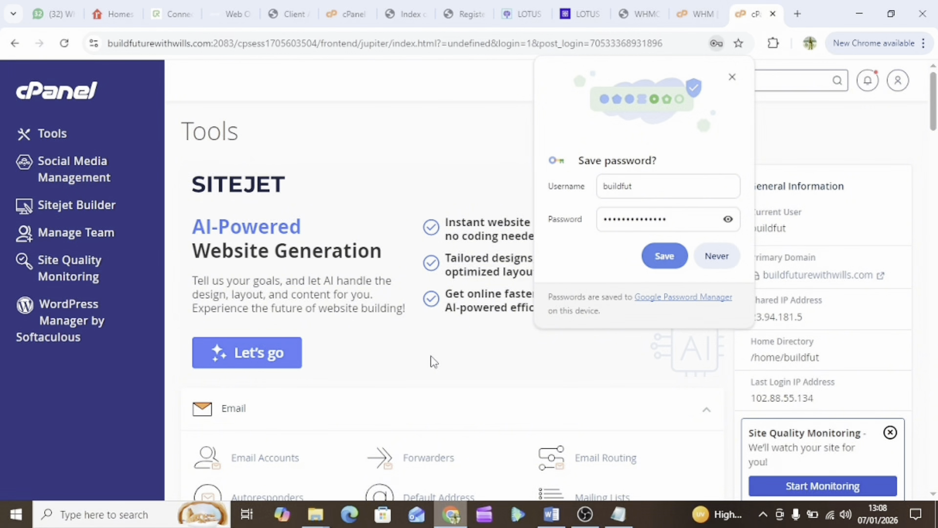
Decline saving the password and return to the Web Oracle Host client area tab
left_click(732, 78)
scroll(570, 293, "down", 12)
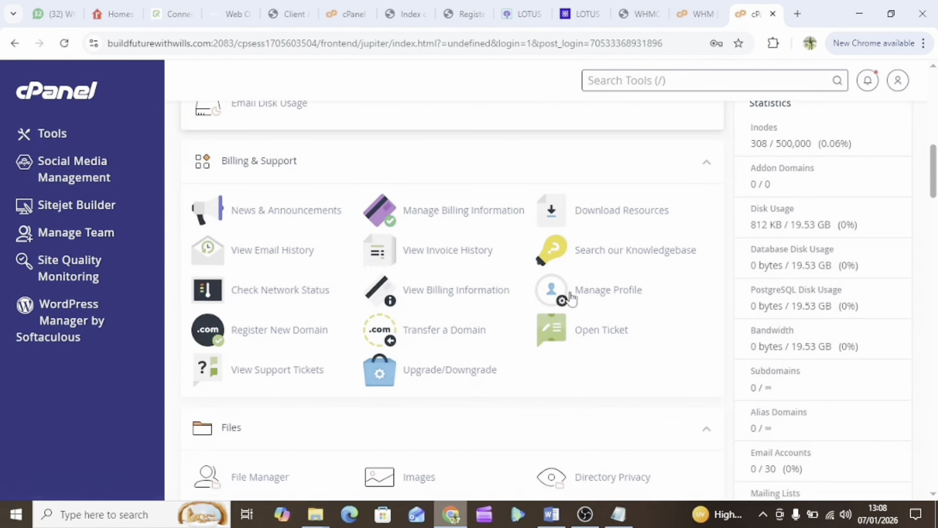
scroll(570, 298, "down", 20)
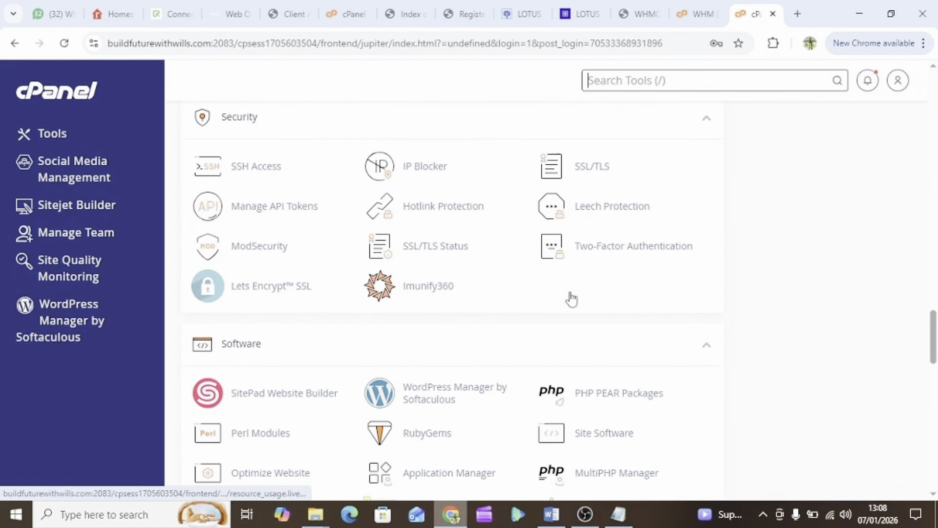
scroll(570, 298, "down", 20)
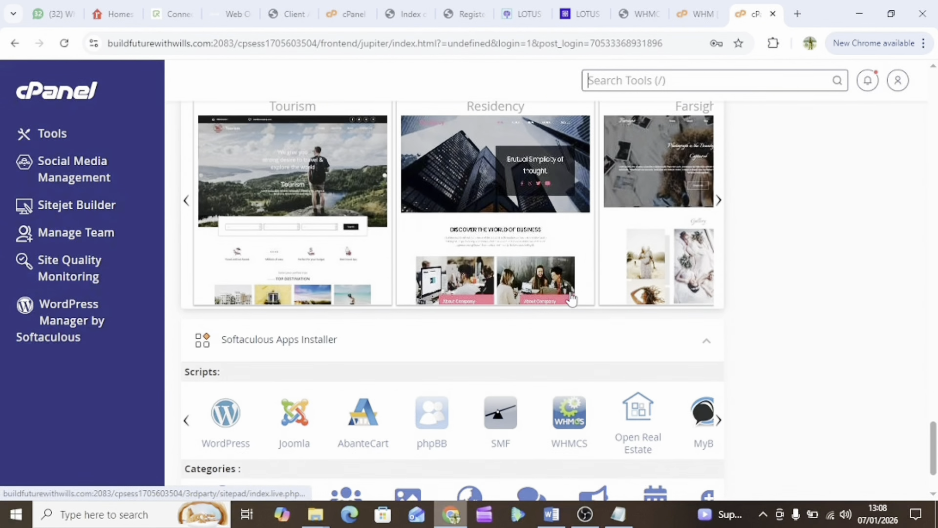
scroll(570, 298, "up", 20)
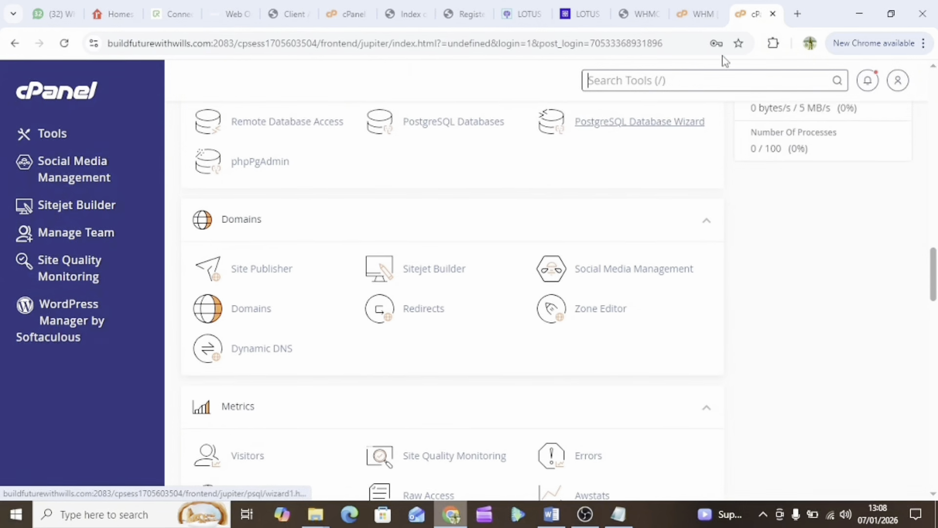
scroll(220, 209, "up", 10)
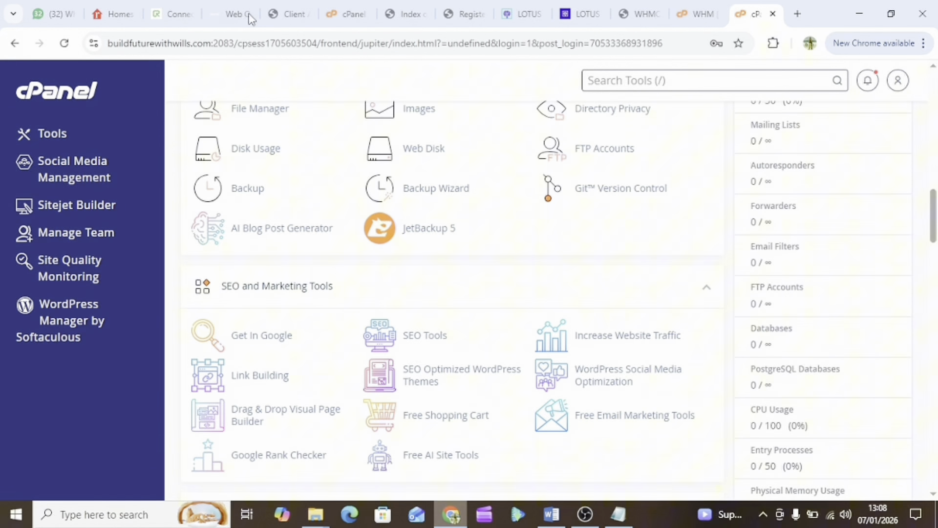
left_click(214, 11)
left_click(288, 15)
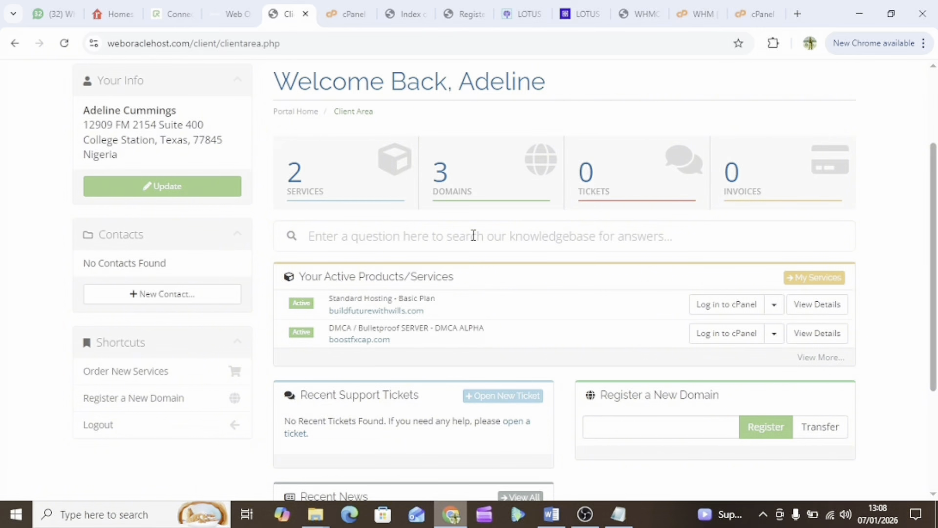
Use 'Log in to cPanel' beside the buildfuturewithwills.com Standard Hosting Basic Plan
scroll(436, 345, "down", 1)
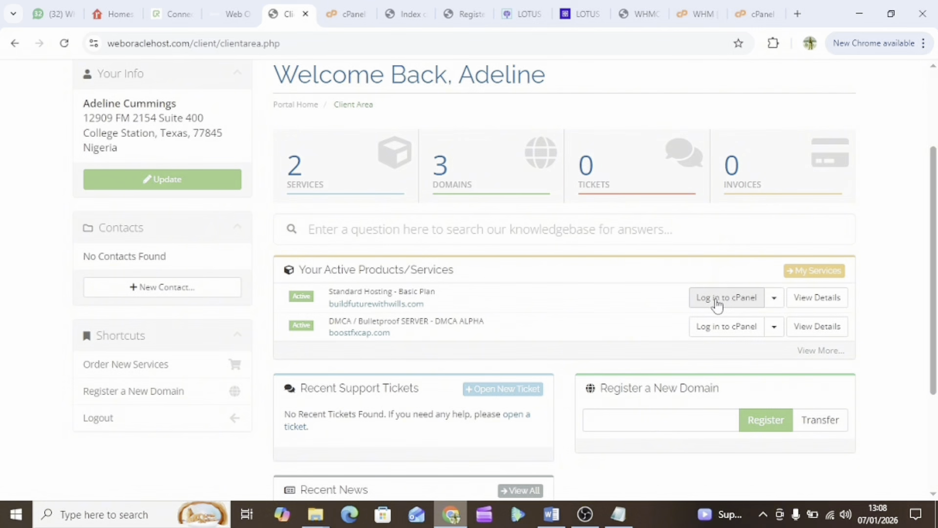
left_click(722, 302)
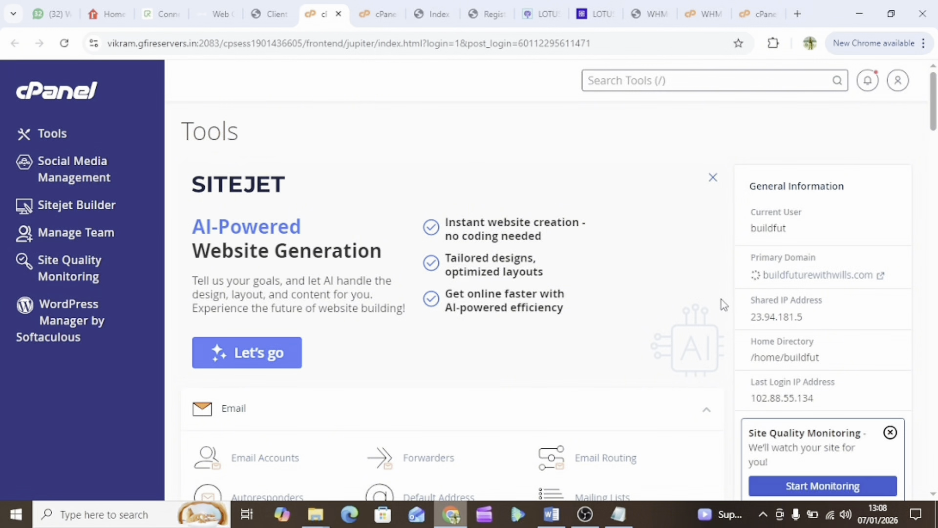
Switch to the buildfuturewithwills.com cPanel tab and scroll down to Softaculous Apps Installer
scroll(430, 338, "down", 7)
scroll(430, 339, "up", 2)
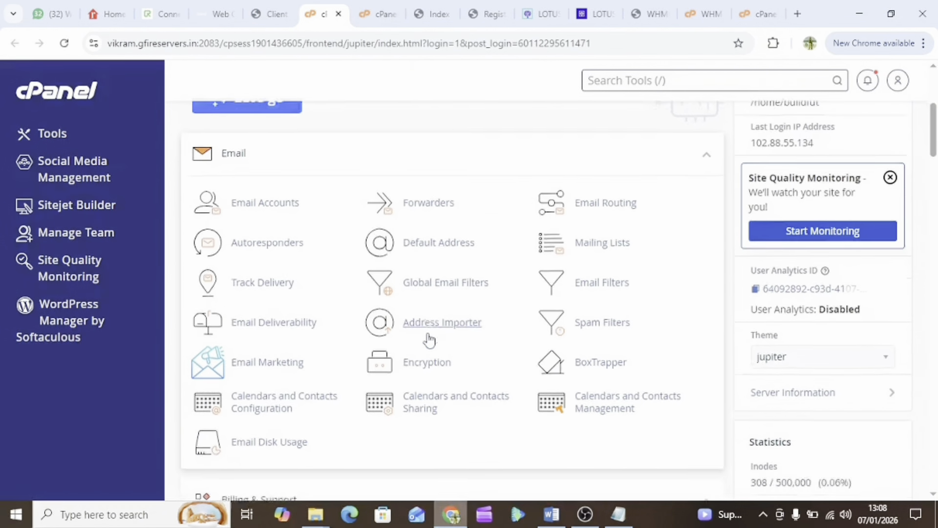
scroll(430, 339, "down", 8)
scroll(429, 339, "up", 4)
scroll(429, 339, "up", 6)
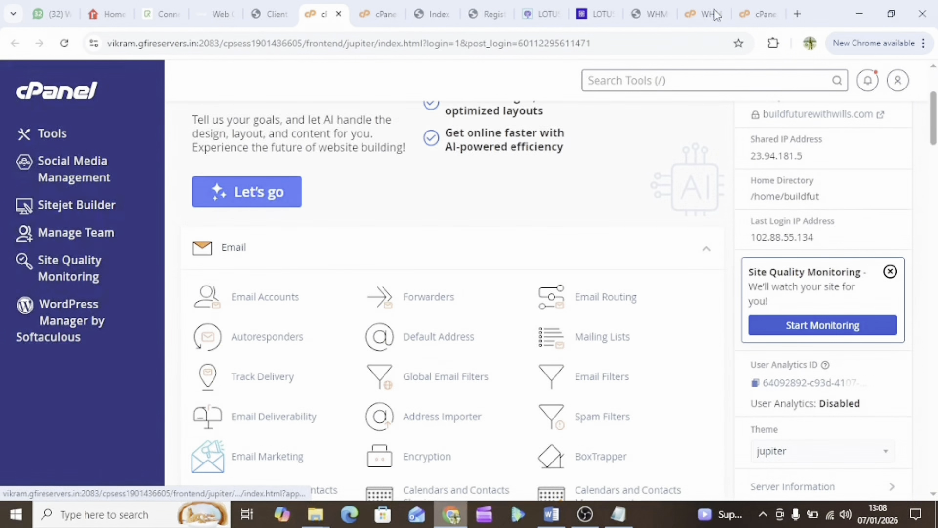
left_click(755, 13)
scroll(437, 256, "down", 3)
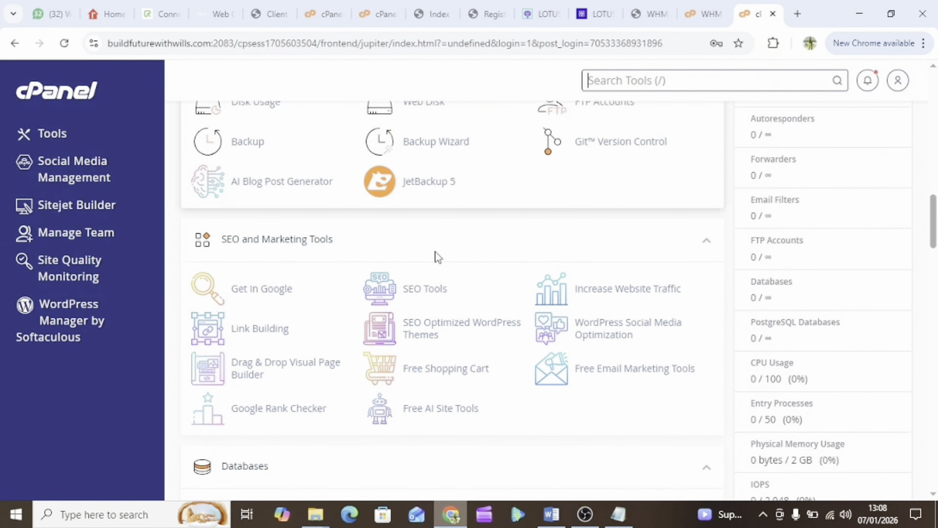
scroll(436, 257, "up", 10)
scroll(436, 257, "up", 10)
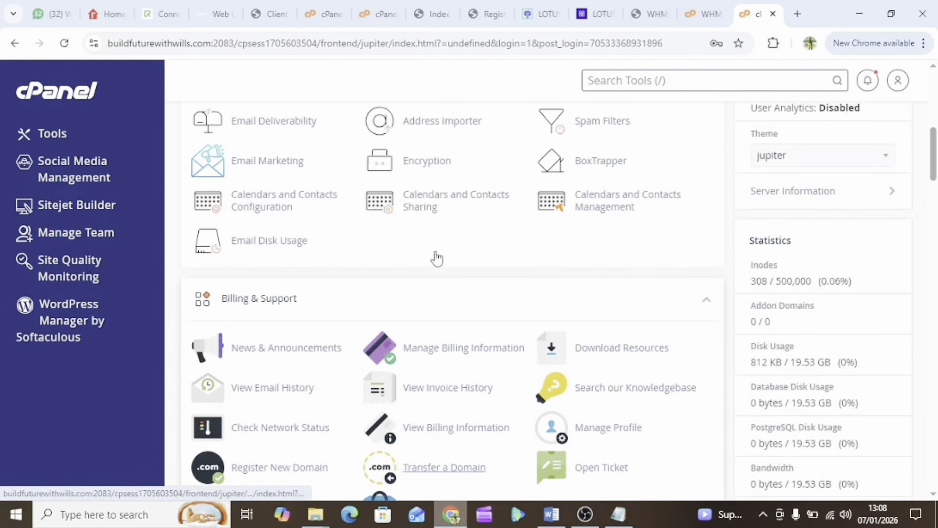
scroll(436, 256, "up", 1)
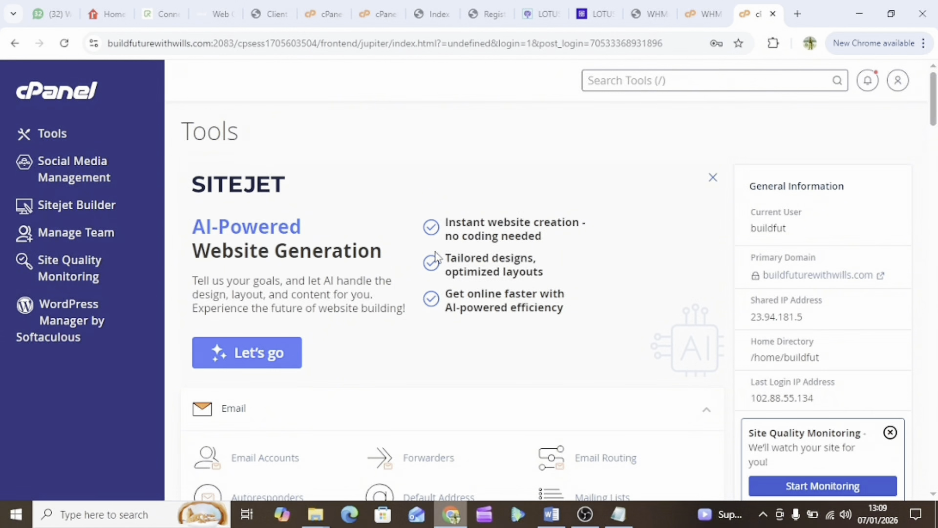
scroll(436, 257, "down", 3)
scroll(437, 256, "up", 2)
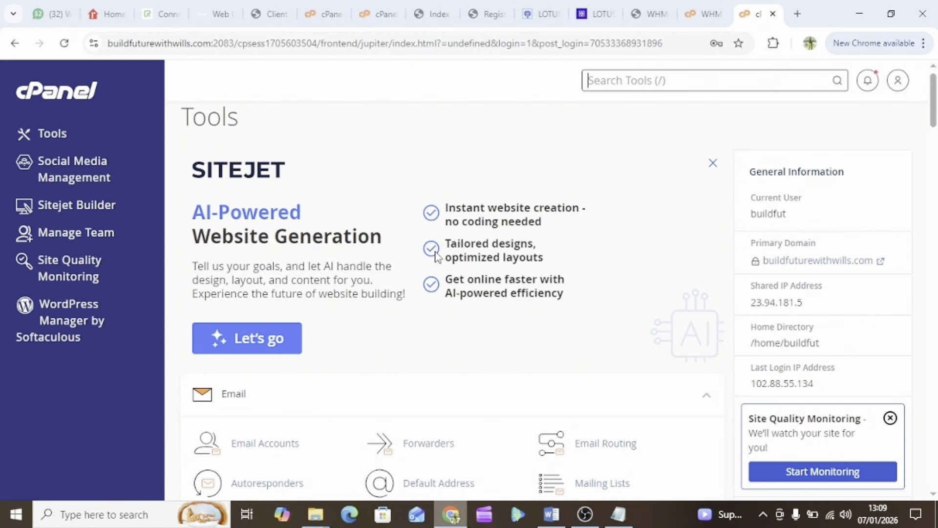
scroll(436, 257, "down", 7)
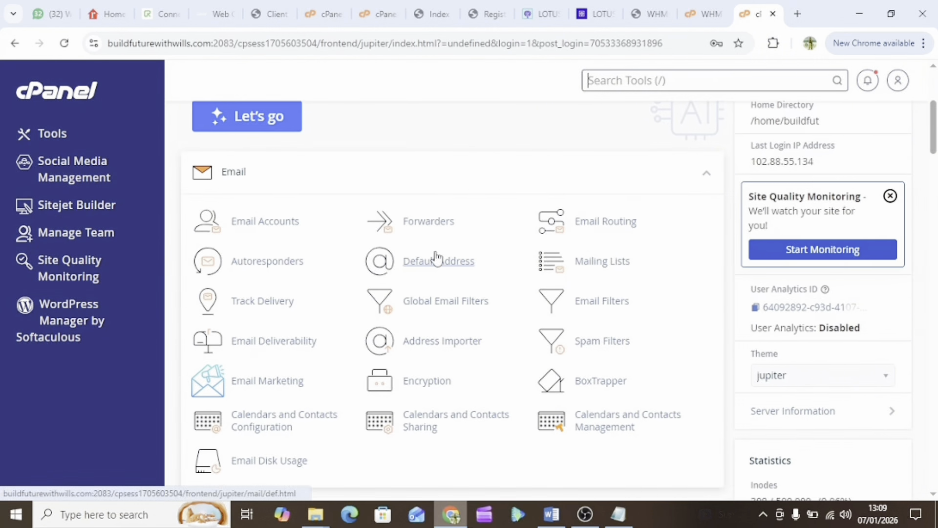
scroll(437, 257, "down", 8)
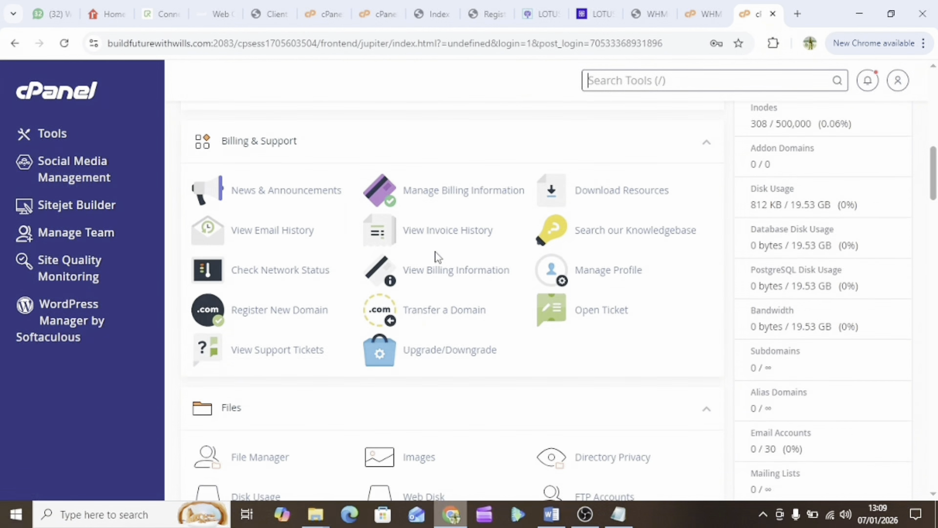
scroll(439, 258, "down", 8)
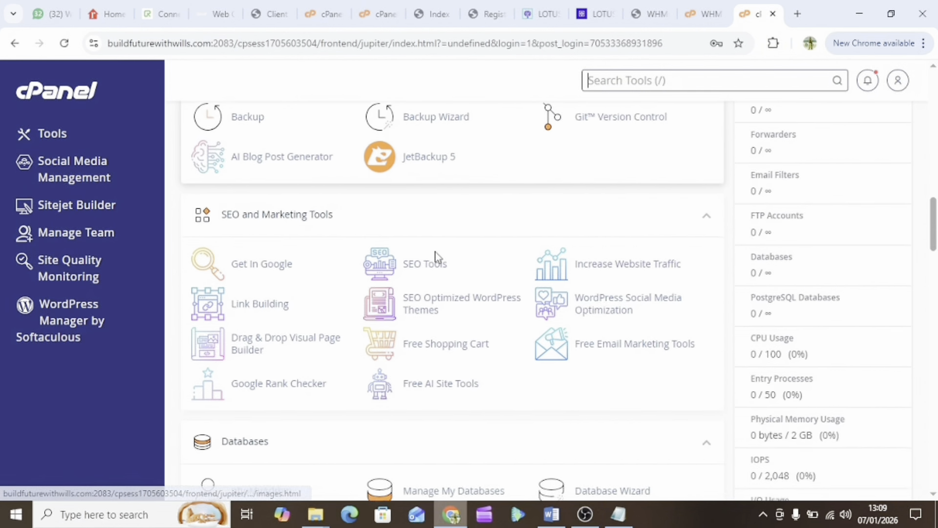
scroll(437, 258, "down", 11)
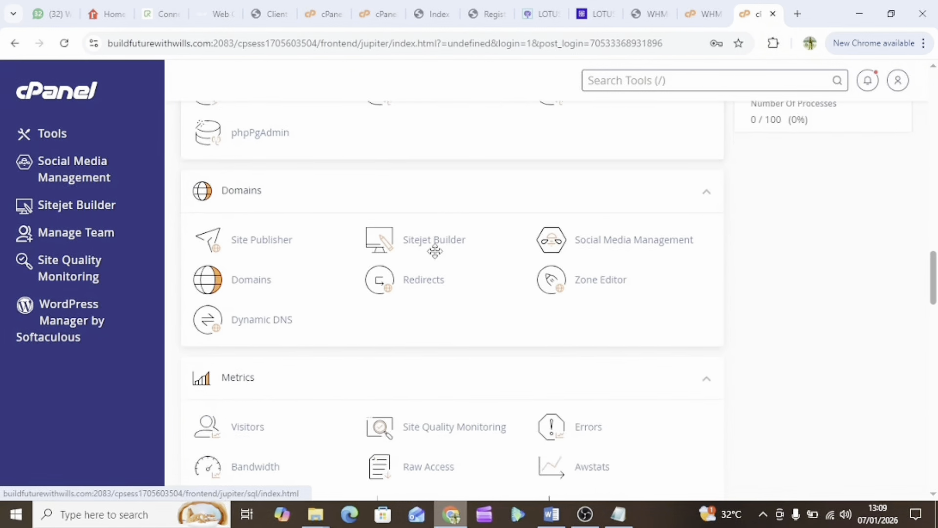
scroll(436, 257, "down", 11)
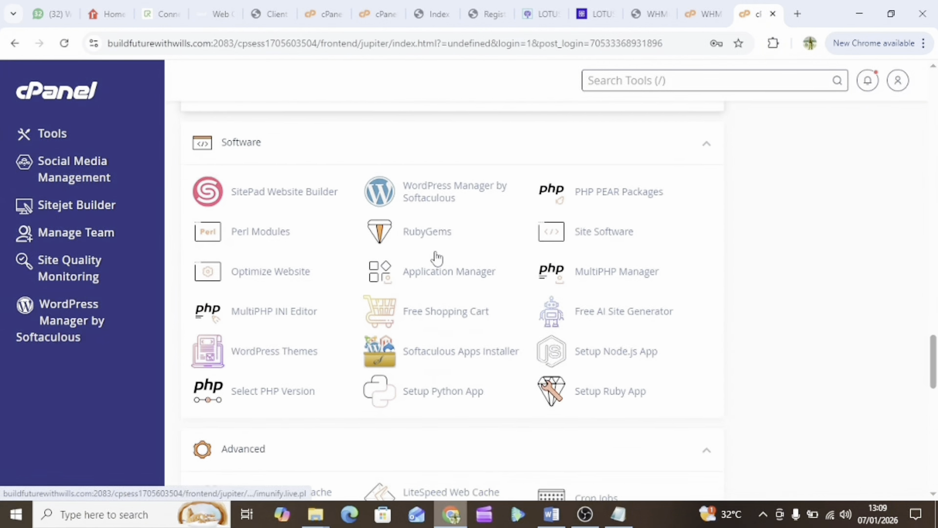
scroll(437, 258, "down", 12)
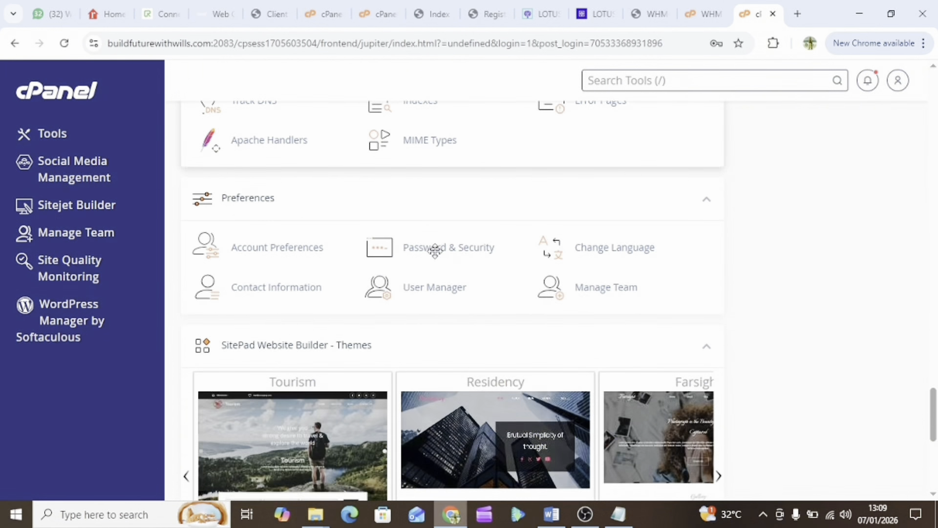
scroll(436, 257, "down", 3)
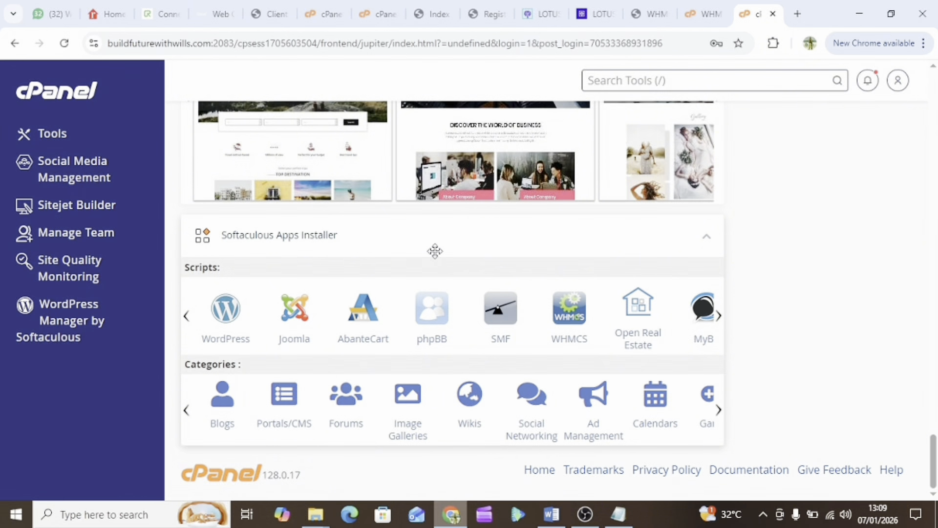
Open the WordPress 6.9 installer, close the Featured Plugins popup, and expand the Install choices
left_click(225, 325)
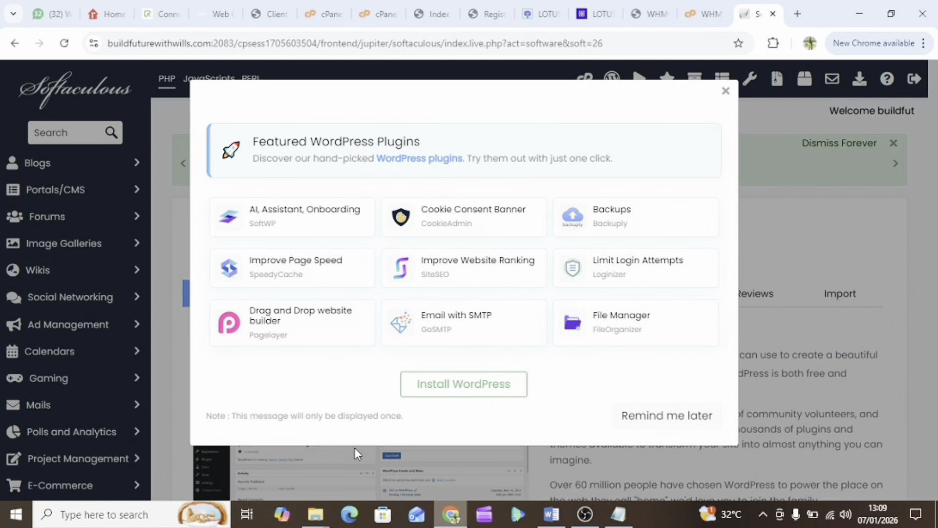
left_click(726, 92)
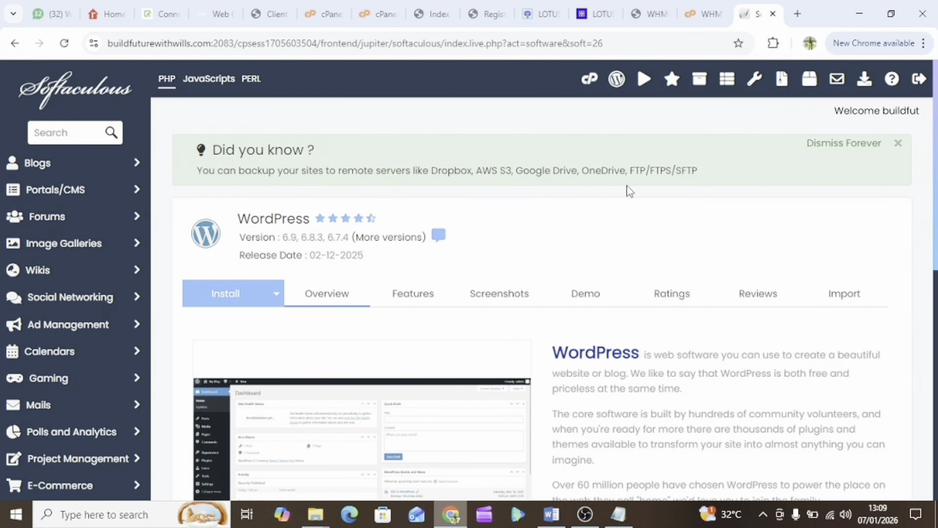
scroll(348, 335, "down", 3)
scroll(345, 341, "down", 6)
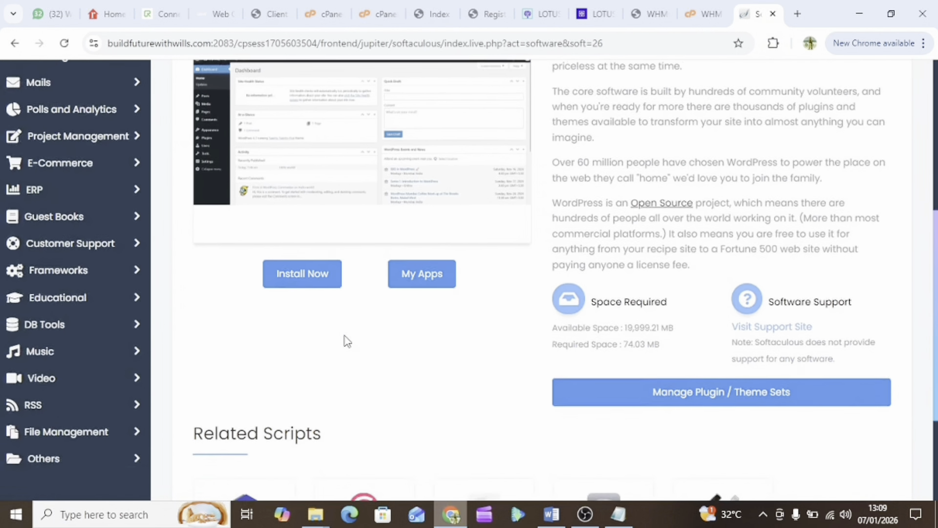
scroll(346, 342, "up", 3)
scroll(345, 341, "up", 5)
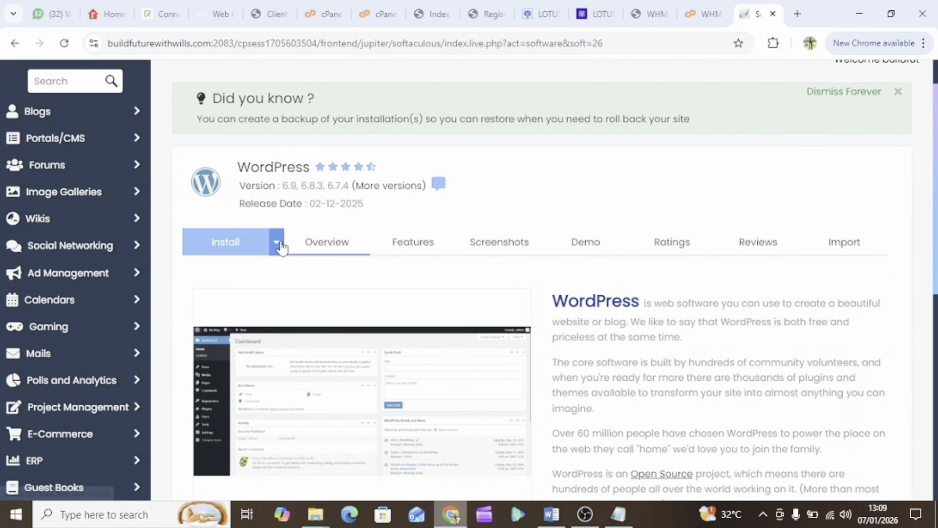
left_click(278, 246)
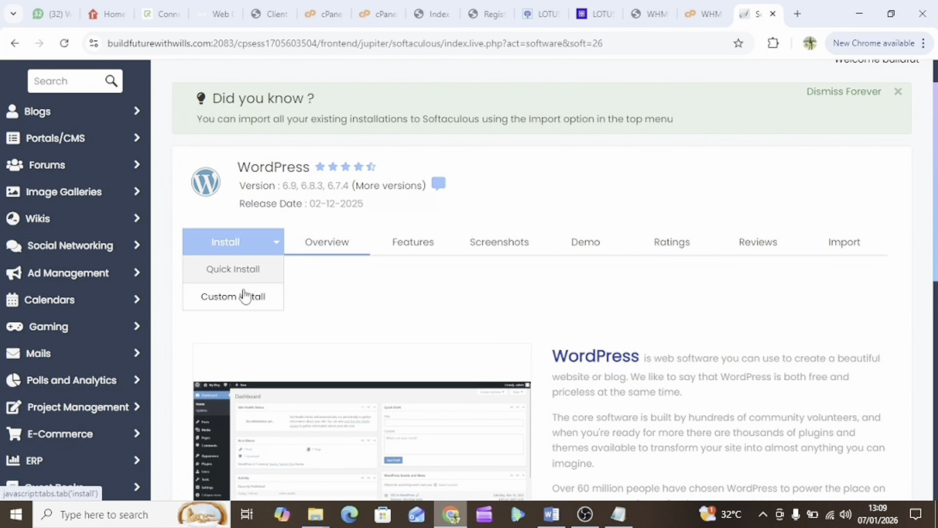
left_click(243, 307)
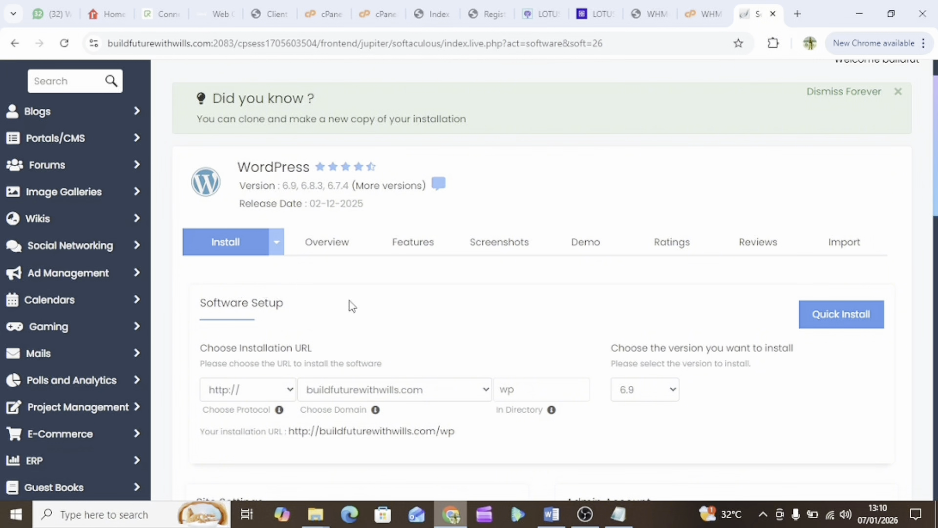
scroll(392, 313, "down", 2)
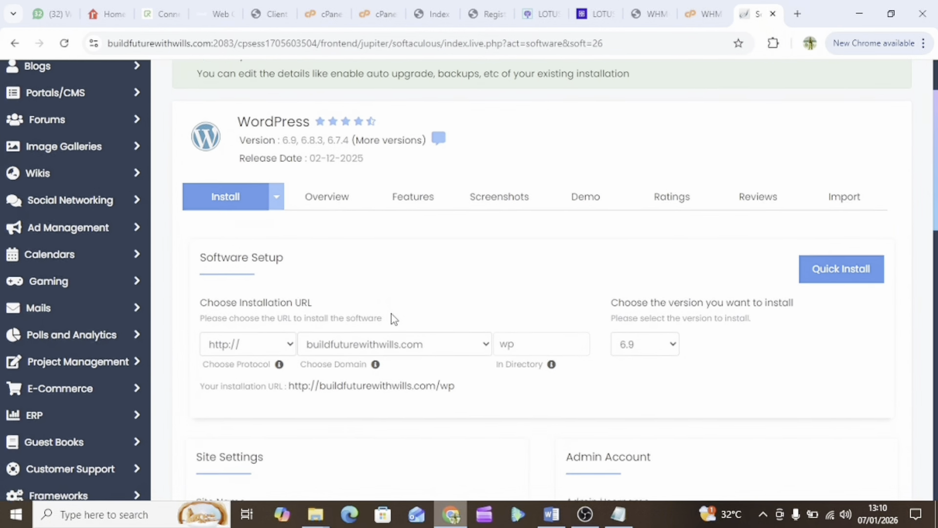
scroll(395, 319, "down", 2)
scroll(394, 318, "down", 1)
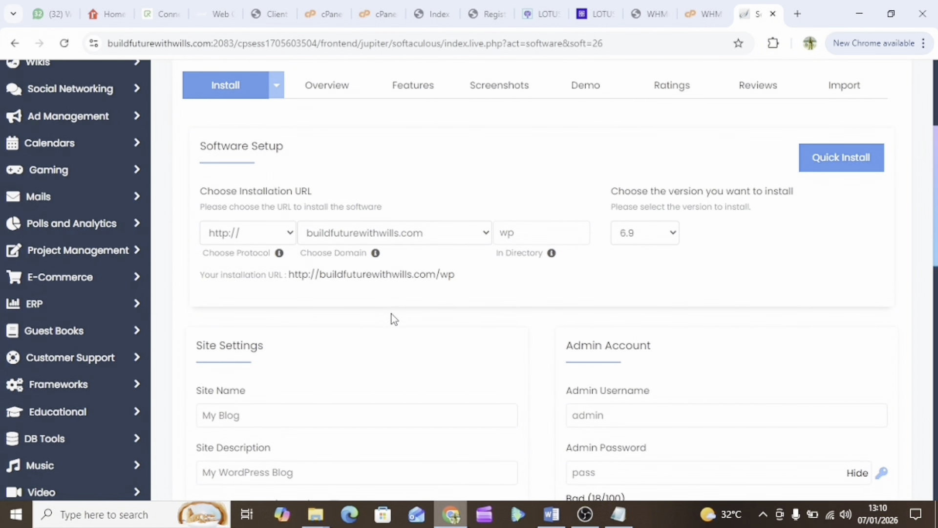
scroll(391, 318, "up", 1)
left_click(258, 258)
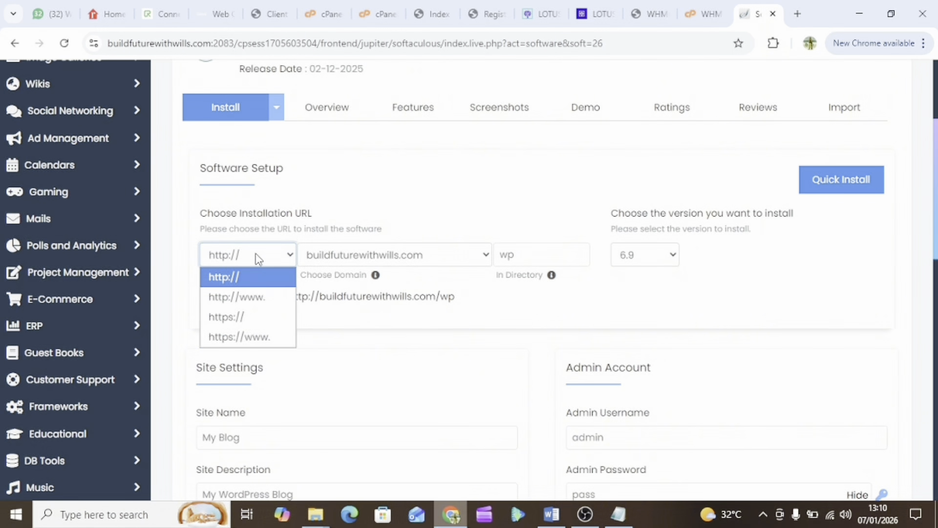
left_click(243, 321)
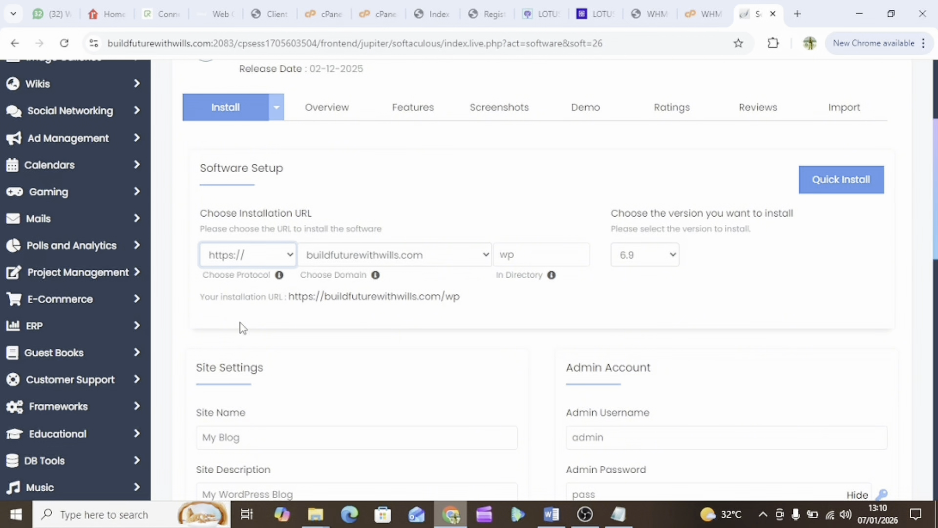
Clear 'wp' from In Directory so WordPress installs at the domain root
left_click(512, 255)
key("BackSpace")
key("BackSpace")
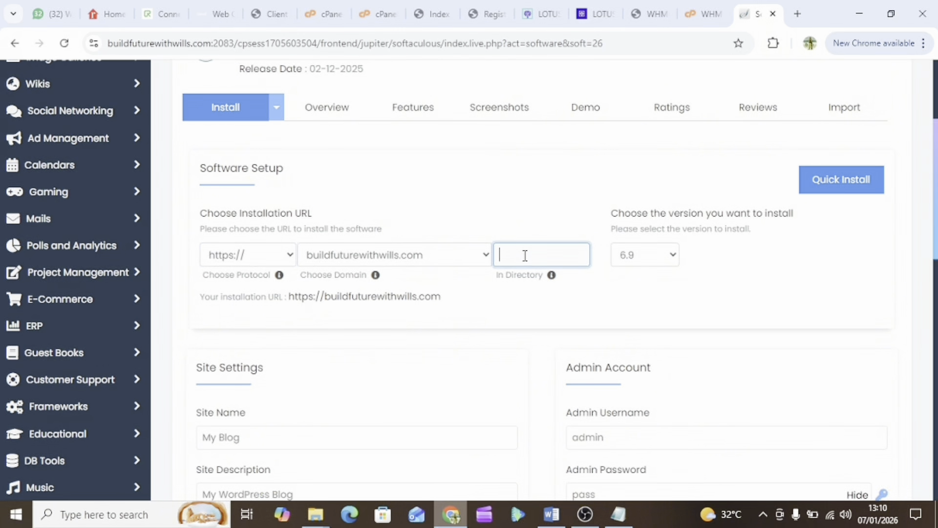
left_click(521, 307)
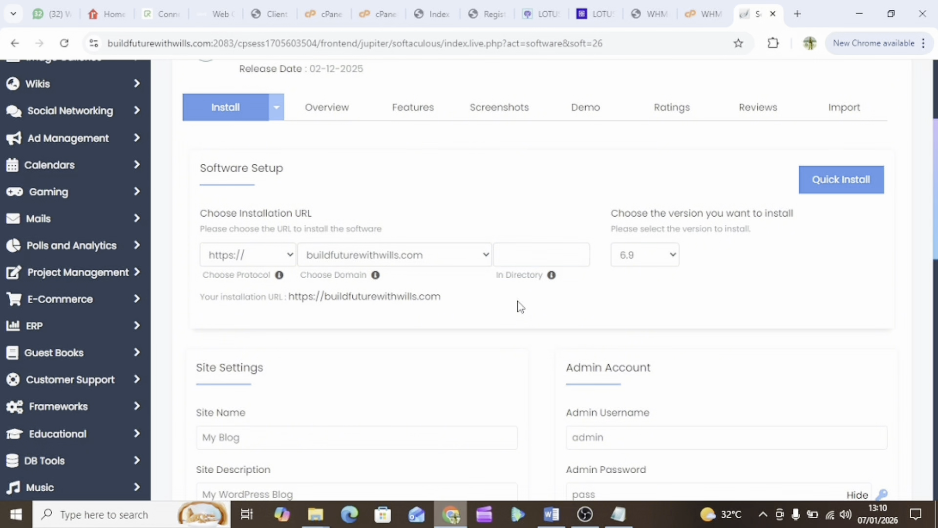
scroll(520, 314, "down", 3)
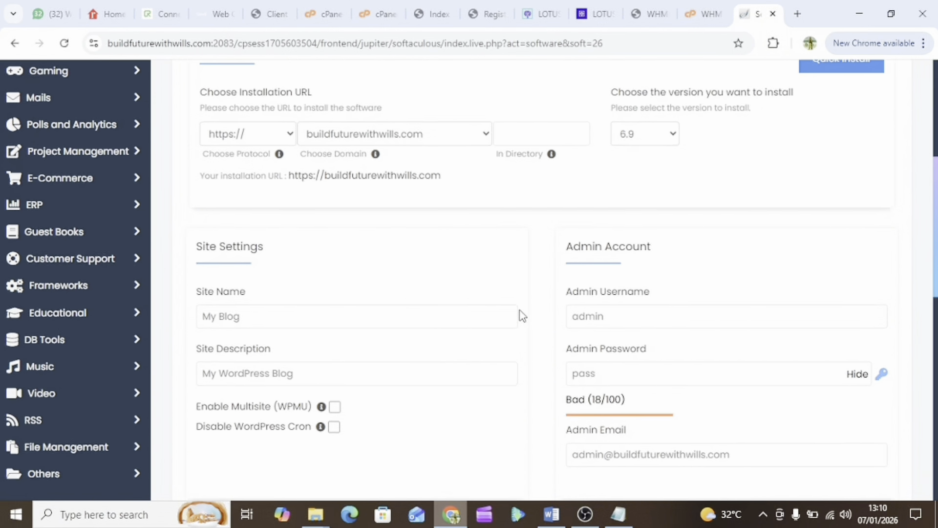
Replace the site name with 'Build The Future With Wills' and begin the description 'Best Realtor'
scroll(520, 314, "down", 1)
left_click(205, 246)
triple_click(219, 251)
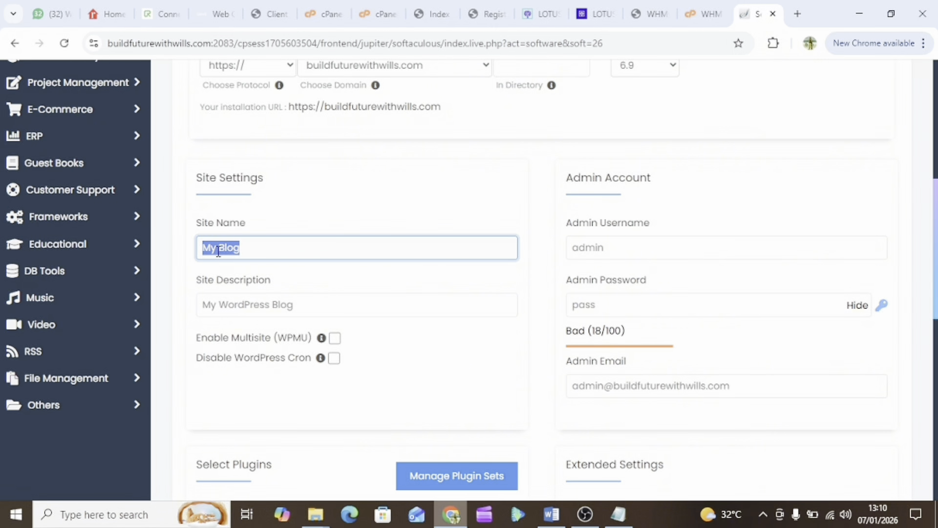
type("Build W")
type("i")
key("BackSpace")
key("BackSpace")
type("The Future With Wills")
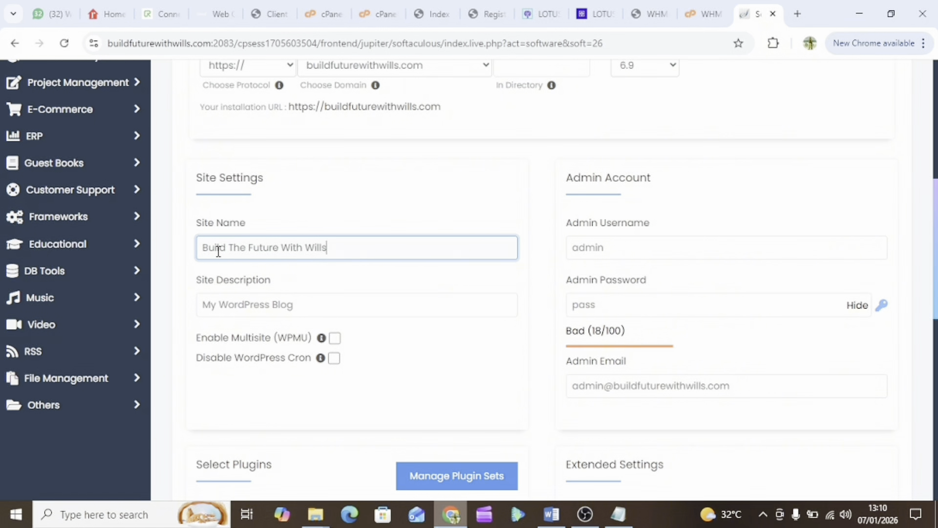
triple_click(248, 305)
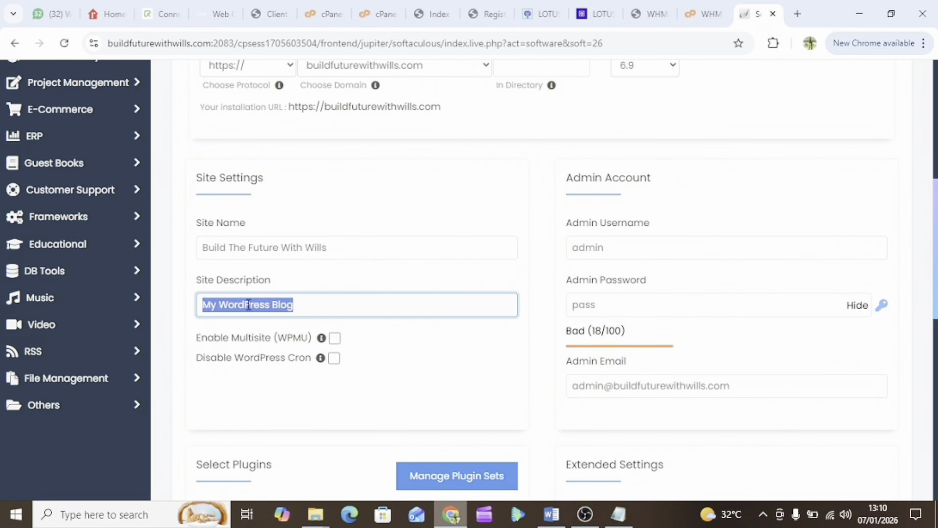
type("B")
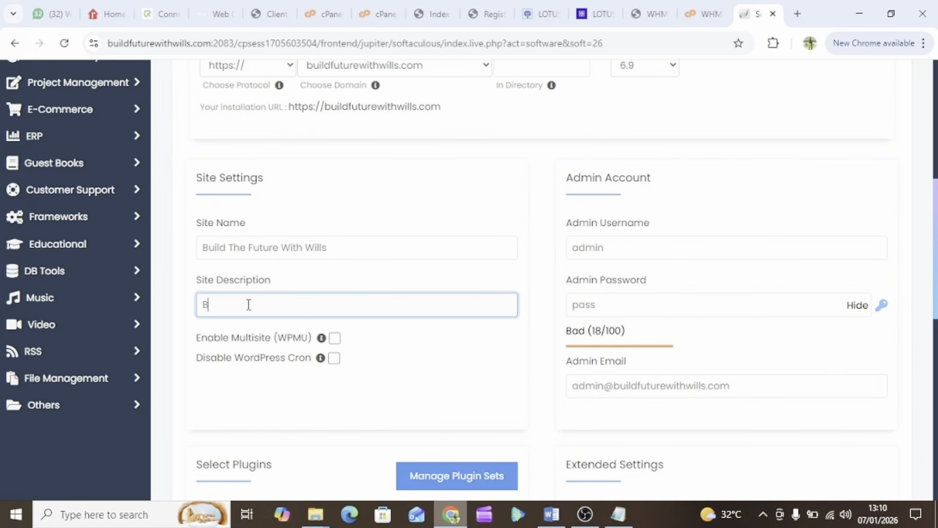
type("est Realtor")
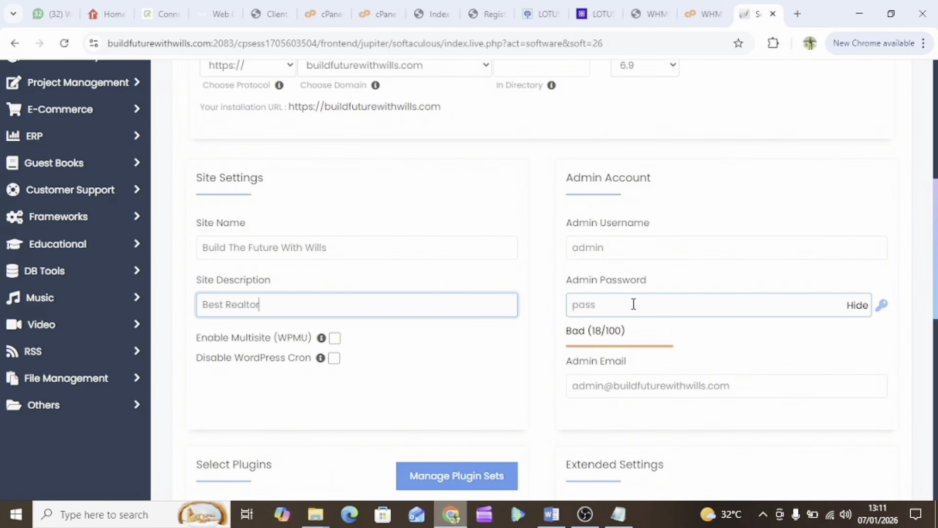
Finish the 'Best Realtor' description and generate a Strong (65/100) admin password
scroll(683, 305, "down", 1)
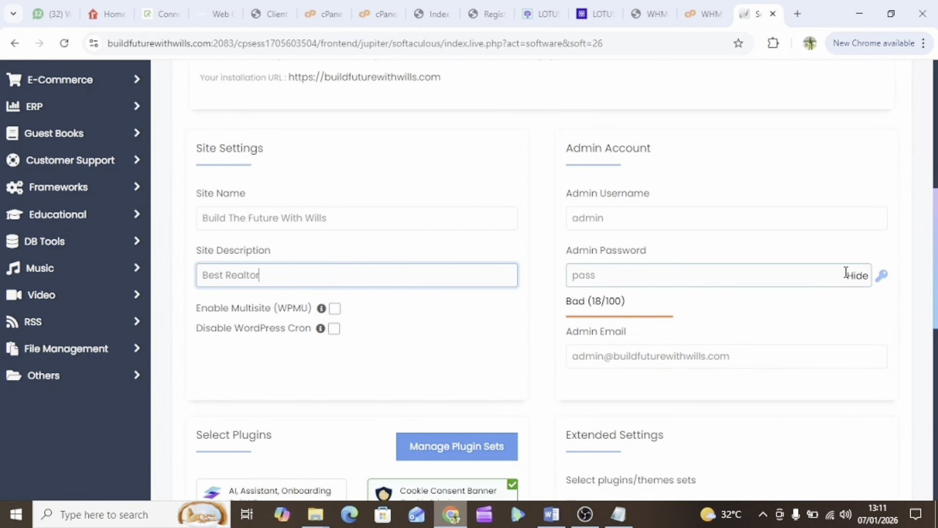
scroll(765, 296, "down", 1)
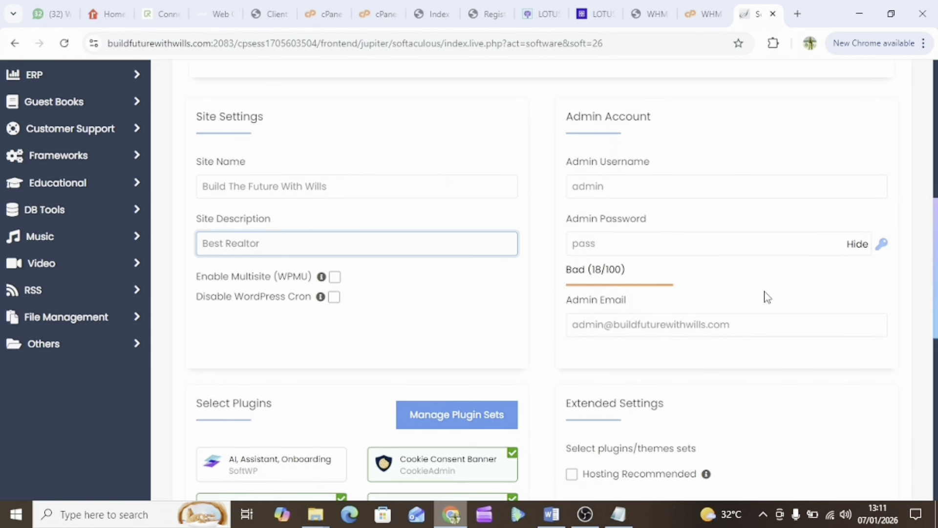
left_click(882, 243)
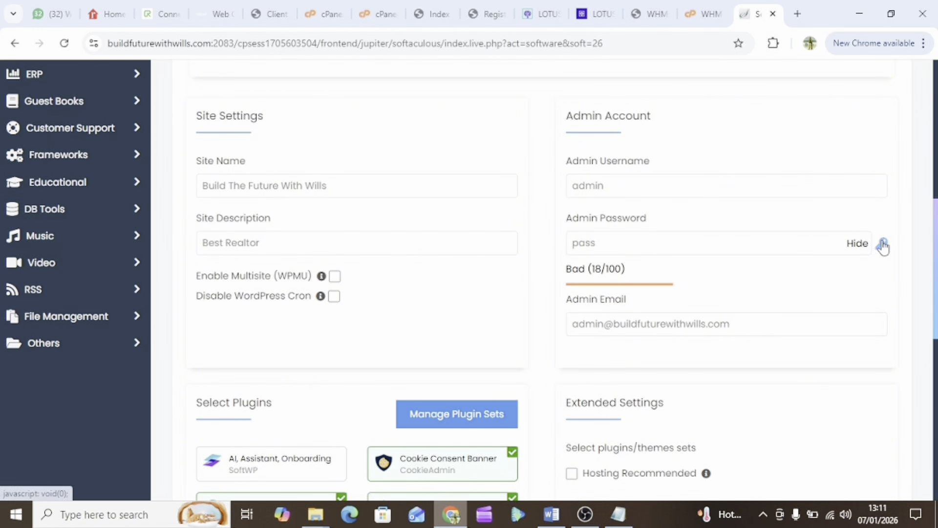
left_click(882, 243)
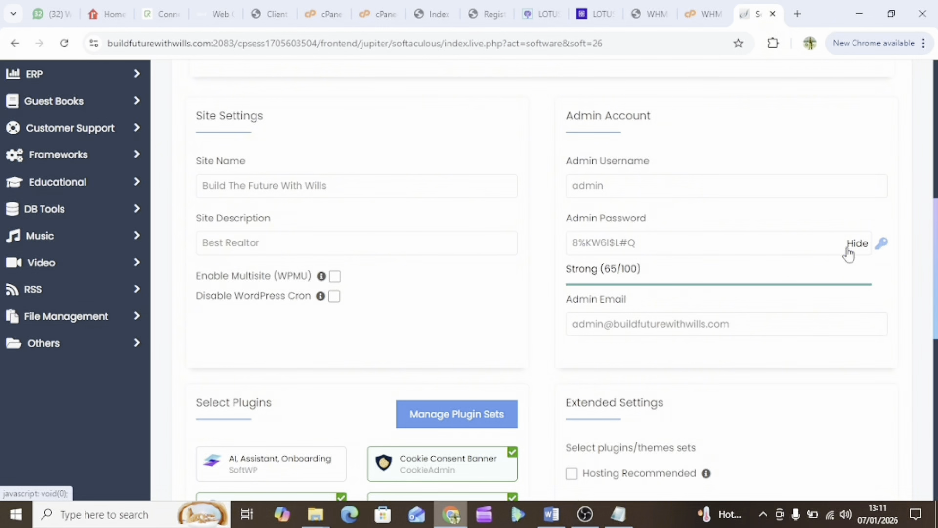
Copy the generated admin password to the clipboard and bring Notepad forward
left_click(614, 243)
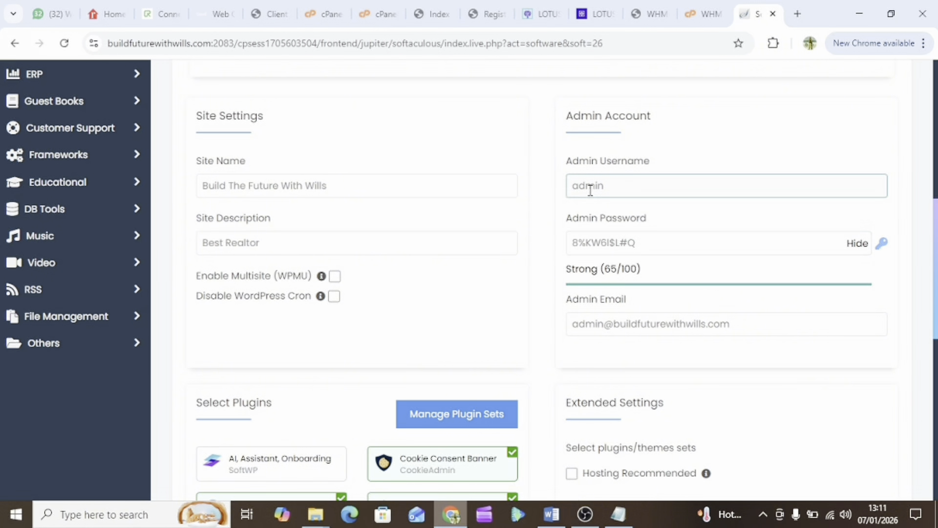
triple_click(594, 245)
right_click(594, 245)
left_click(658, 207)
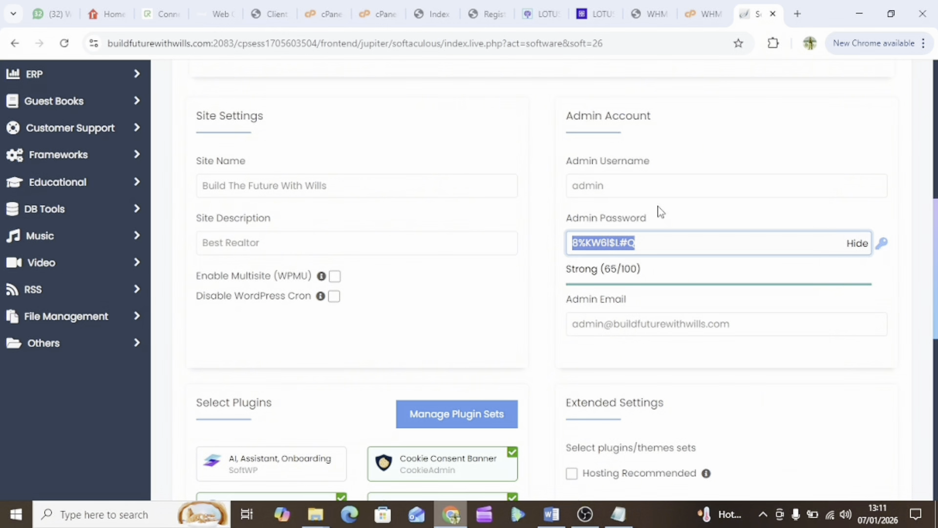
left_click(618, 514)
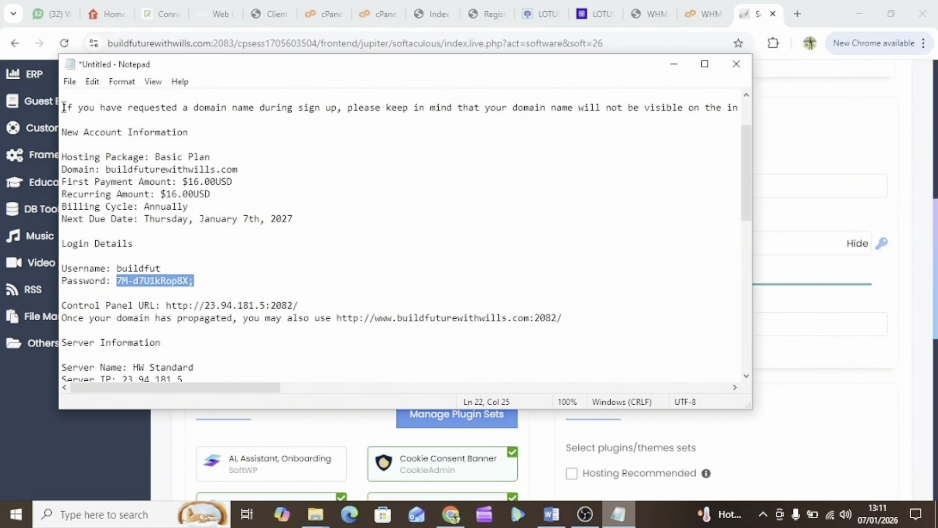
Replace the old welcome-email notes in Notepad with the pasted admin password
left_click_drag(63, 107, 408, 377)
key("Delete")
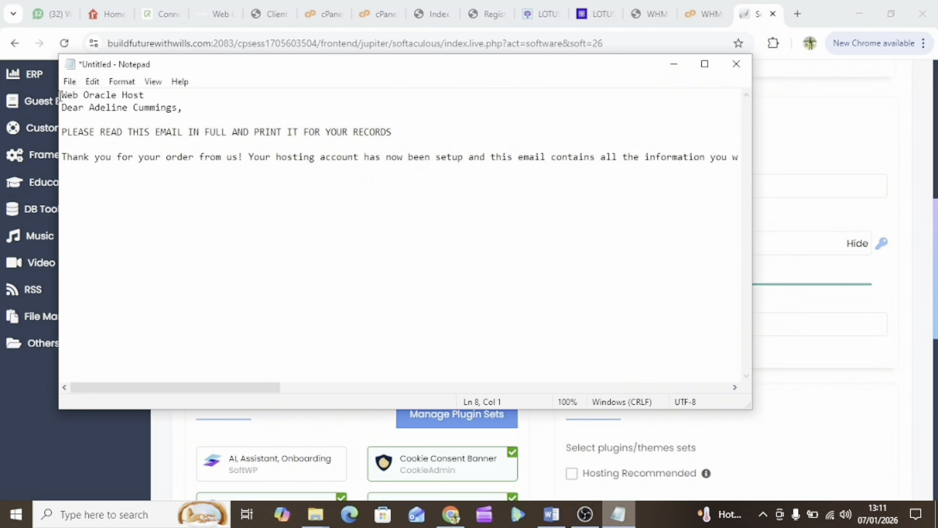
left_click_drag(63, 95, 440, 302)
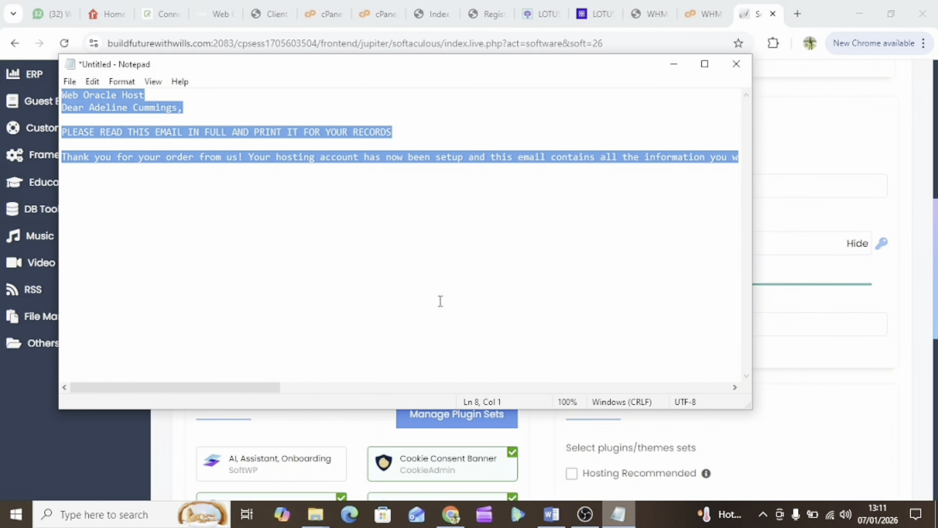
key("ctrl+x")
key("ctrl+v")
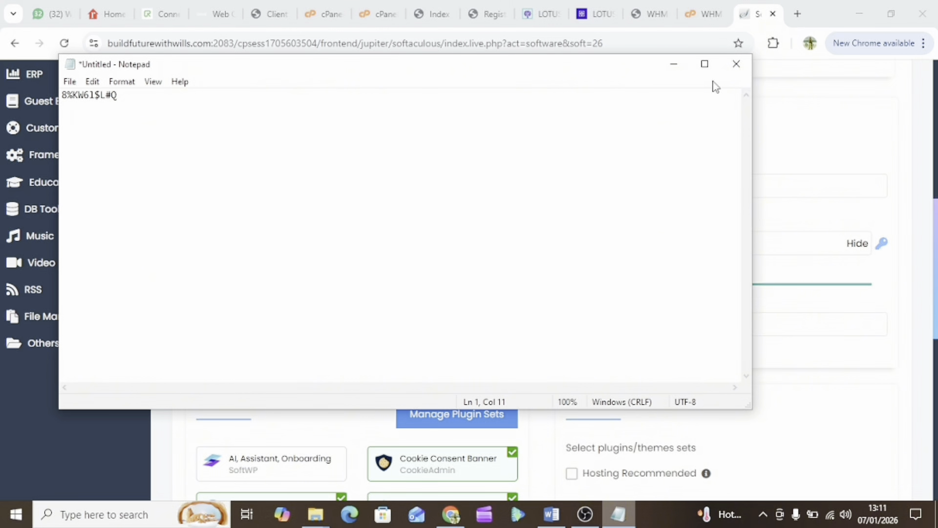
left_click(675, 69)
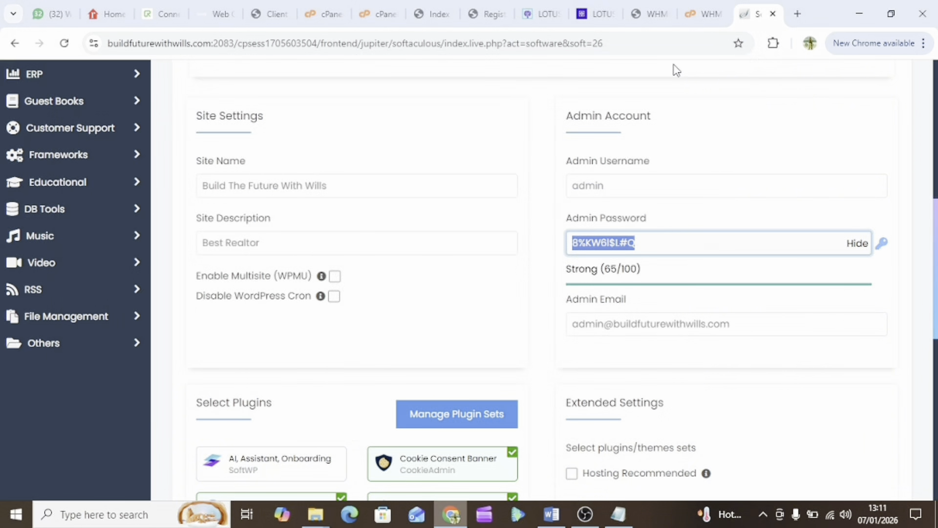
Add the username 'admin' on a new line beneath the password in the notes
double_click(590, 186)
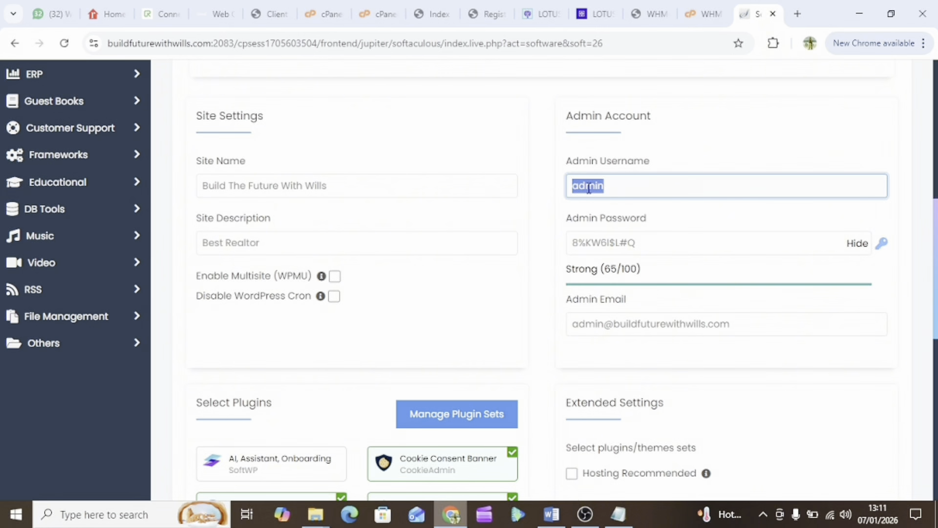
left_click(619, 514)
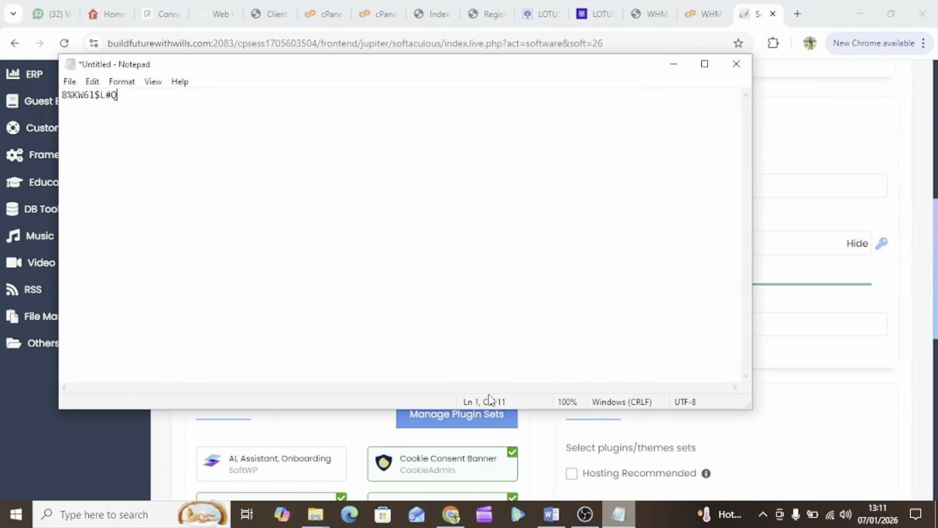
key("Return")
key("Return")
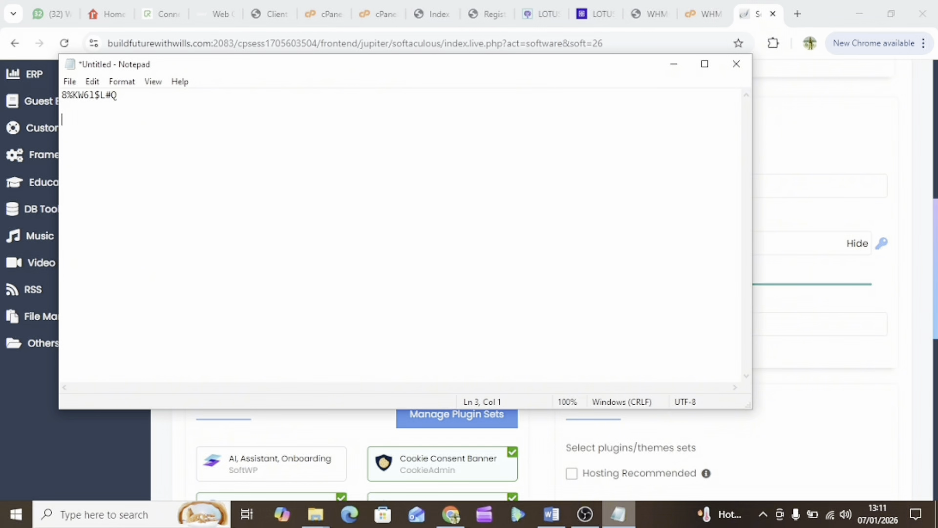
type("admin")
left_click(673, 62)
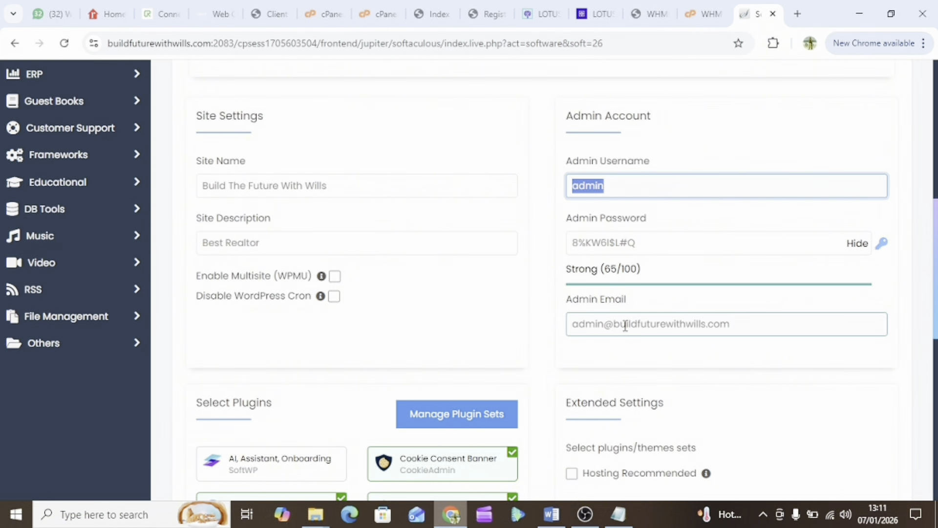
scroll(625, 326, "down", 1)
scroll(625, 325, "down", 4)
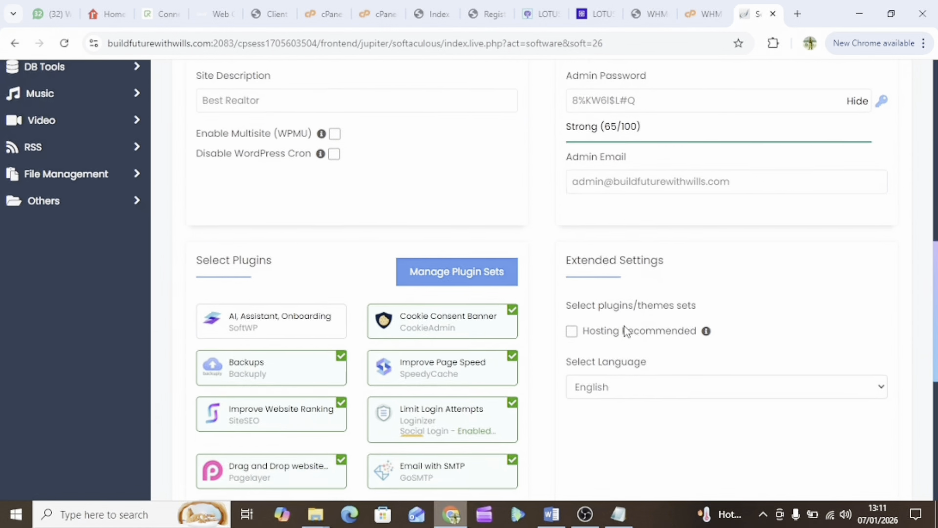
scroll(627, 331, "down", 1)
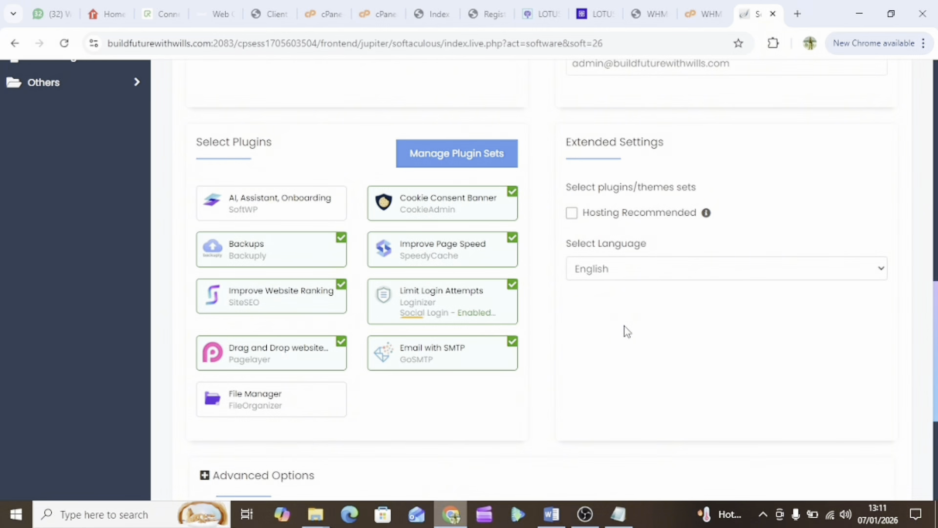
scroll(627, 332, "down", 1)
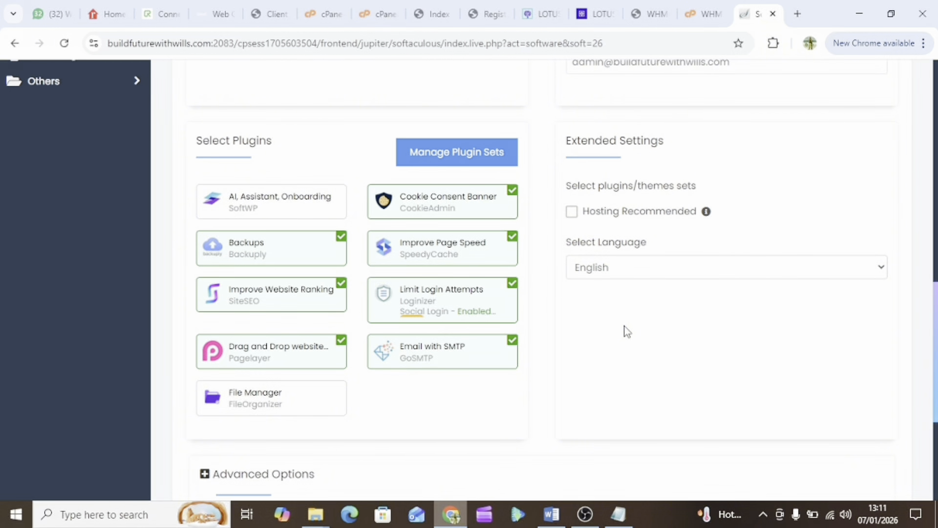
scroll(627, 331, "down", 2)
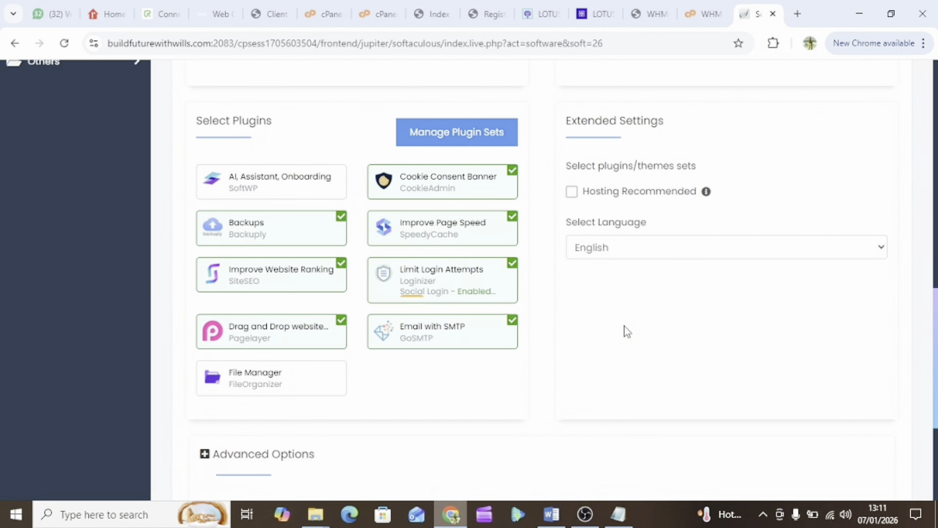
scroll(628, 332, "down", 3)
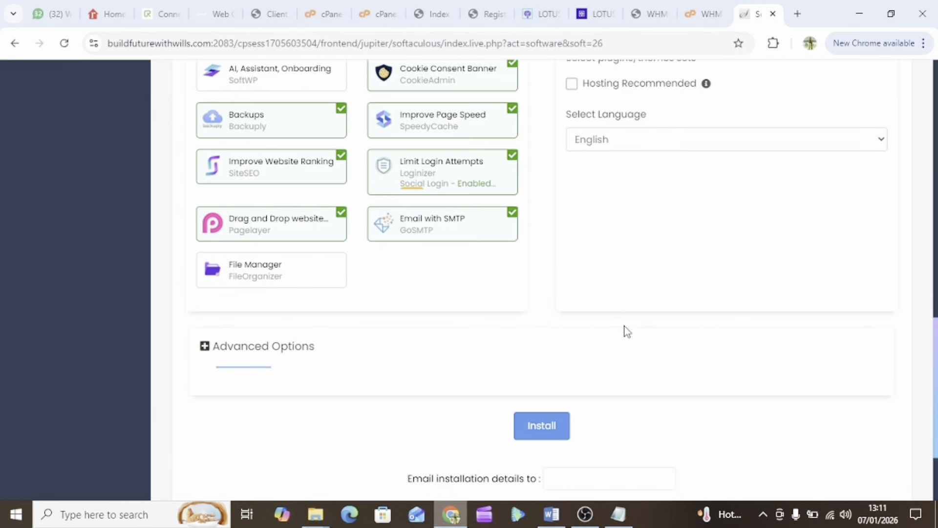
left_click(551, 332)
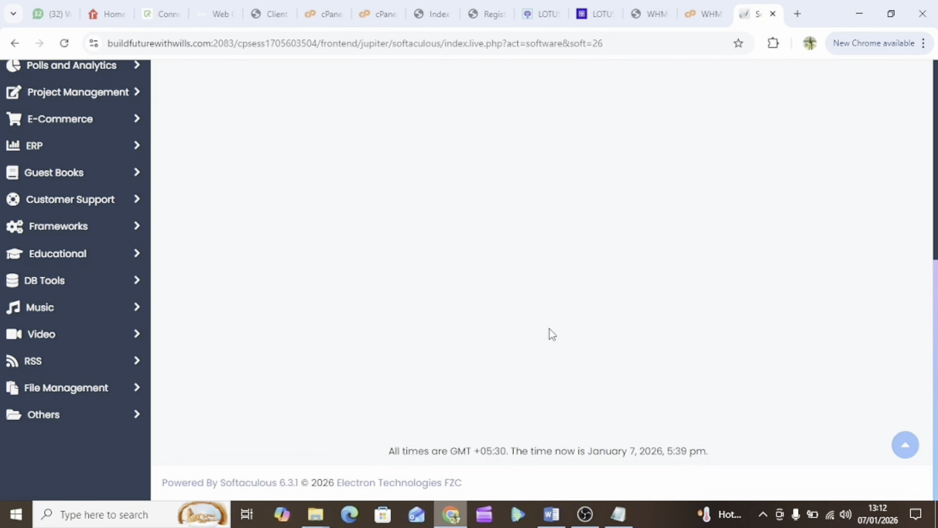
scroll(621, 308, "up", 4)
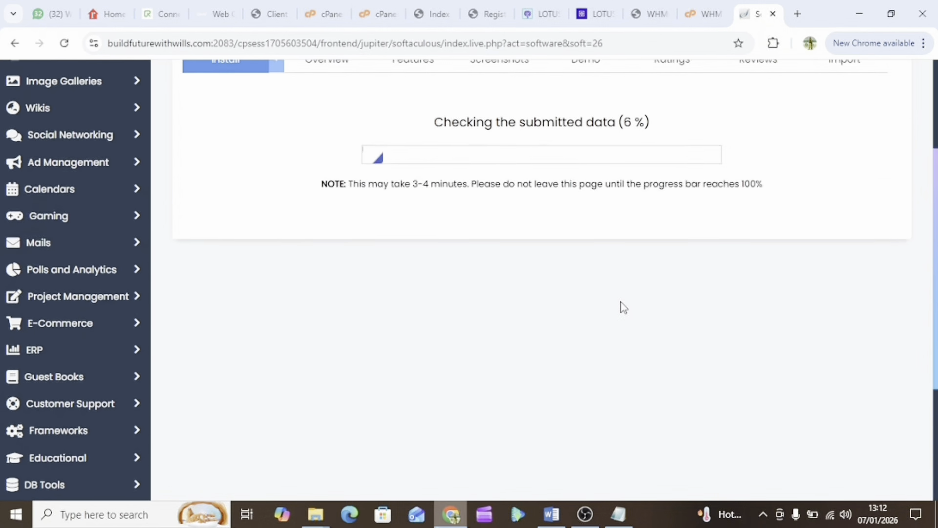
scroll(620, 308, "up", 2)
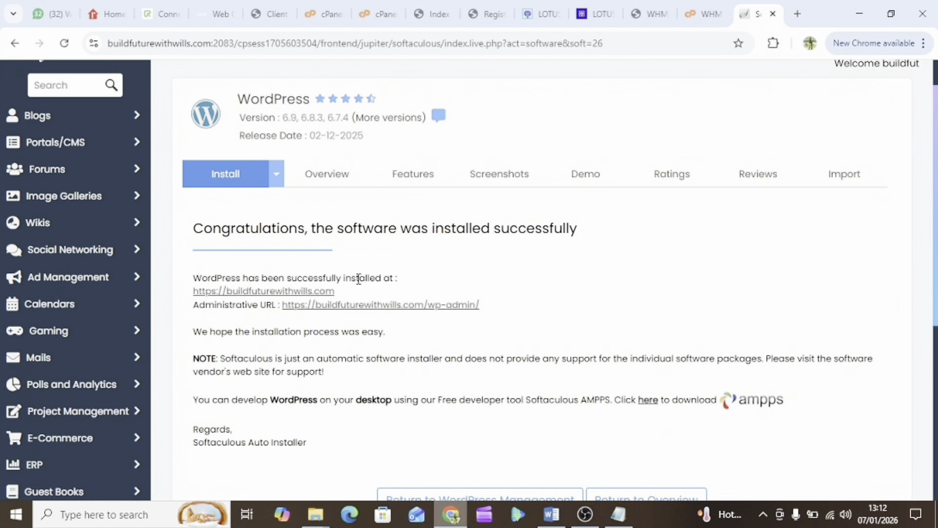
scroll(435, 292, "down", 1)
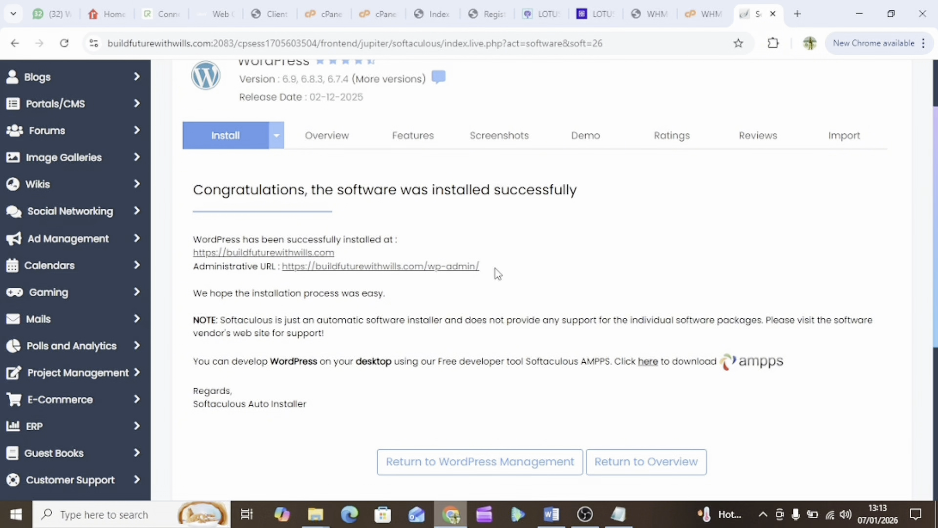
Open the Build The Future With Wills dashboard via its Administrative URL and select its wp-admin address
left_click(391, 267)
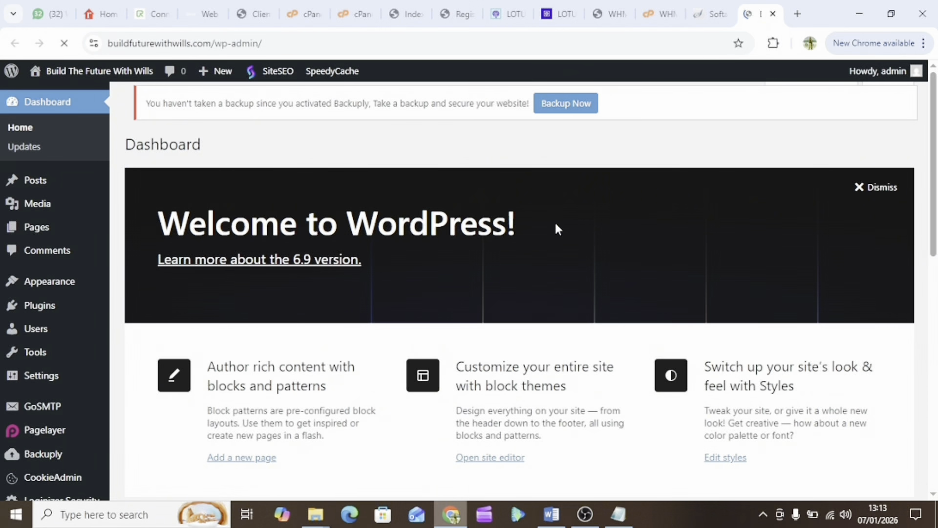
scroll(350, 295, "down", 9)
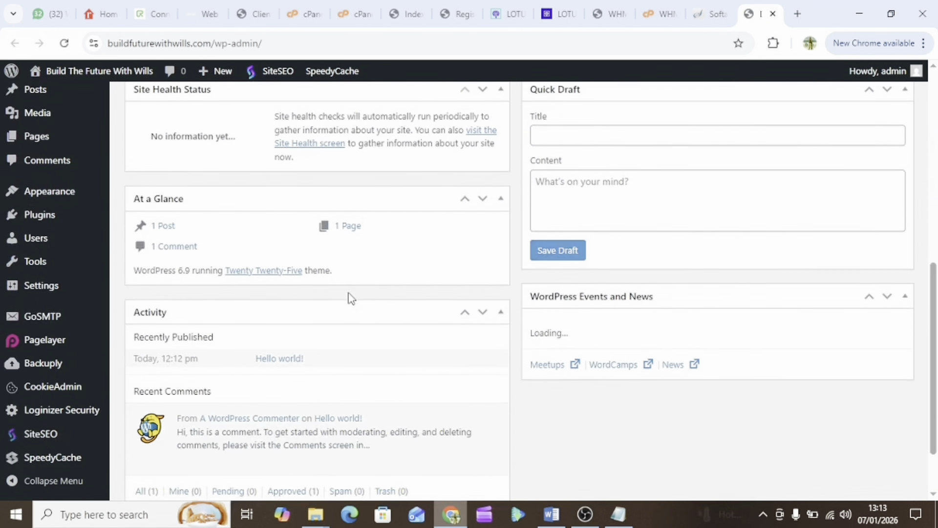
scroll(555, 98, "up", 4)
left_click(674, 13)
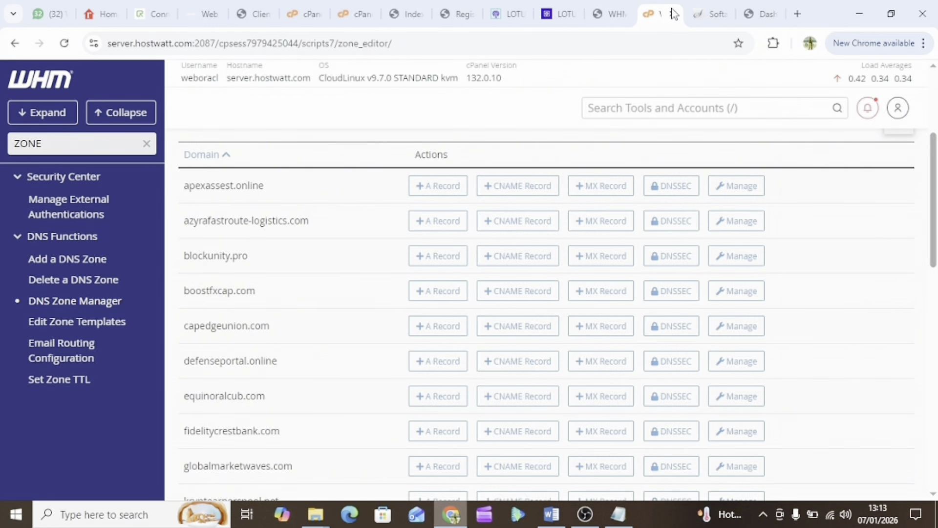
left_click(711, 13)
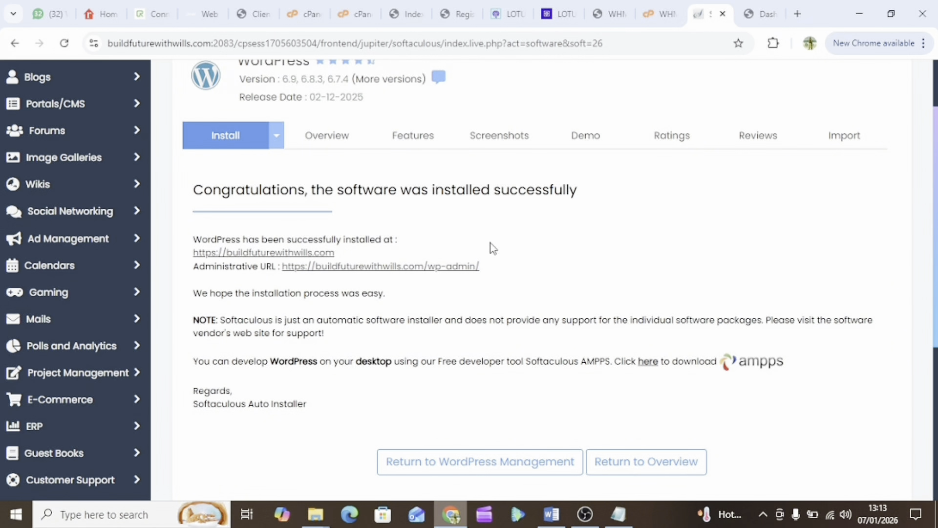
left_click(760, 14)
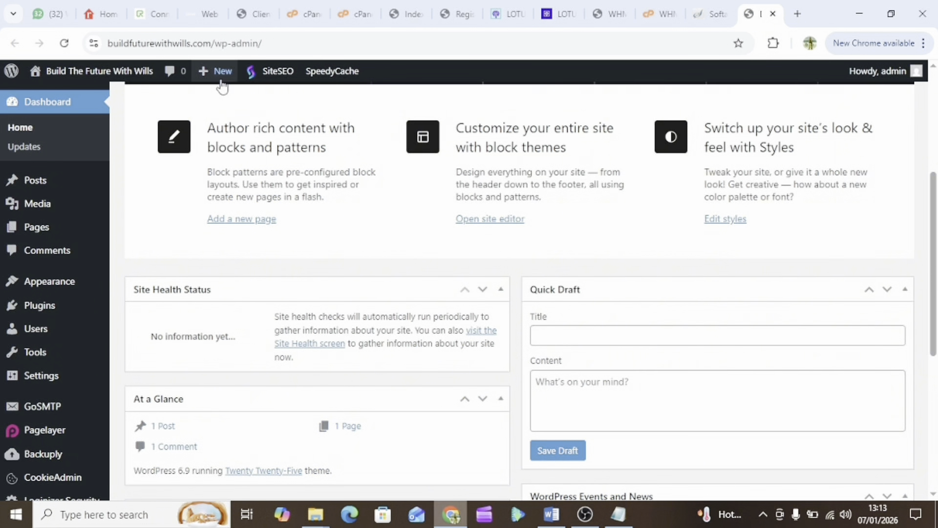
left_click_drag(260, 43, 98, 43)
right_click(173, 47)
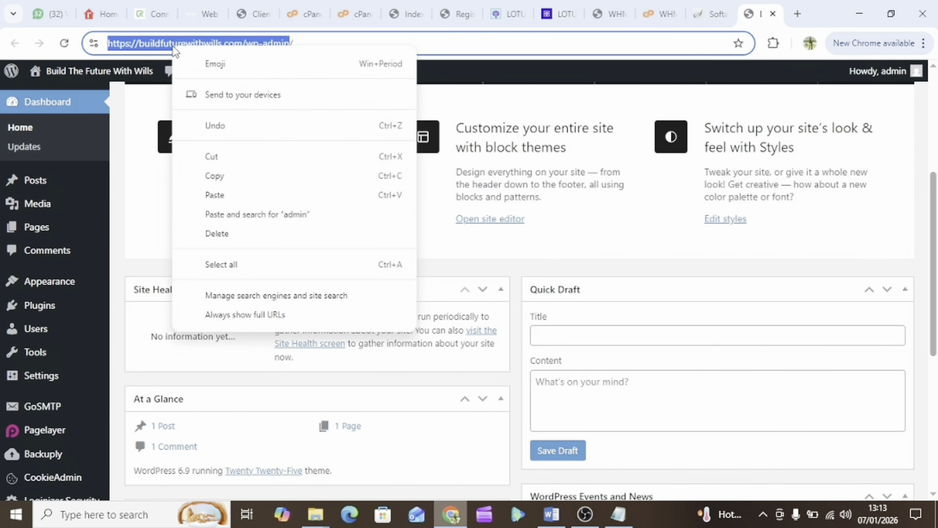
Load the copied wp-admin address in a new Chrome tab, showing the dashboard Welcome panel
left_click(224, 176)
left_click(799, 14)
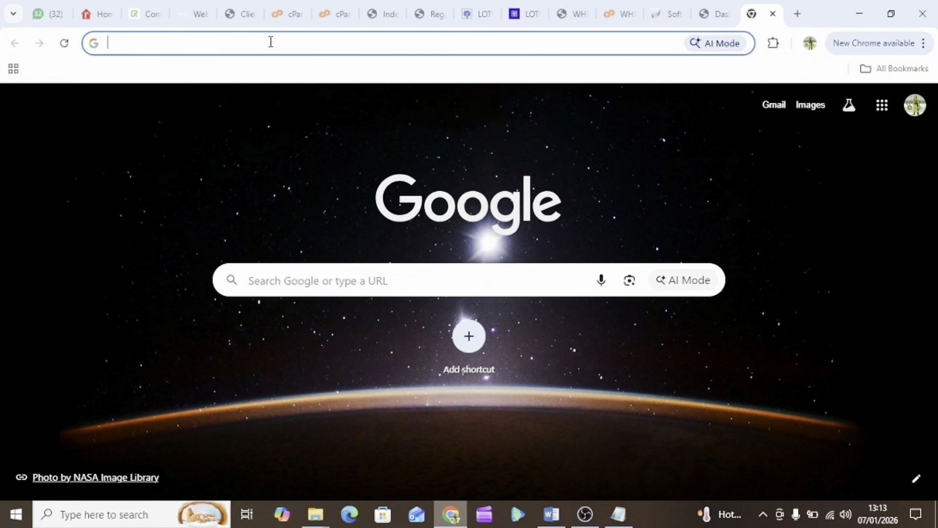
key("ctrl+v")
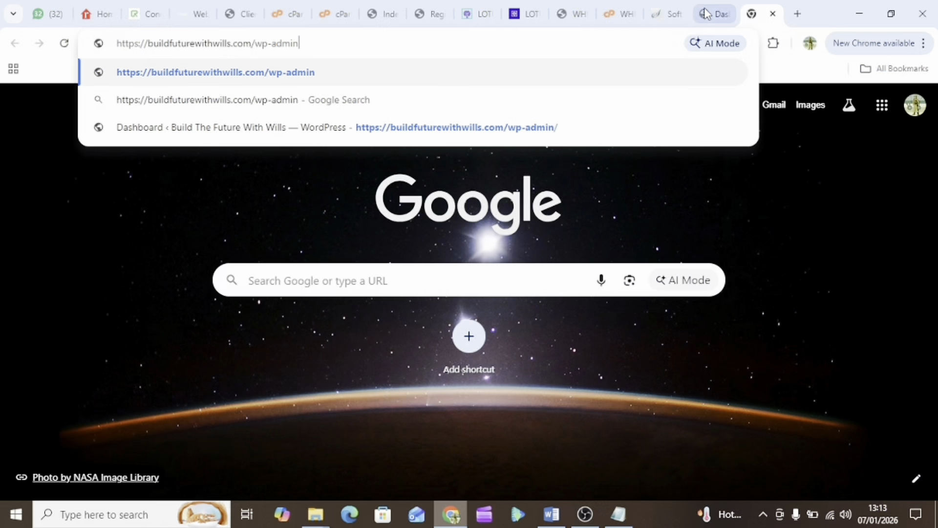
key("Return")
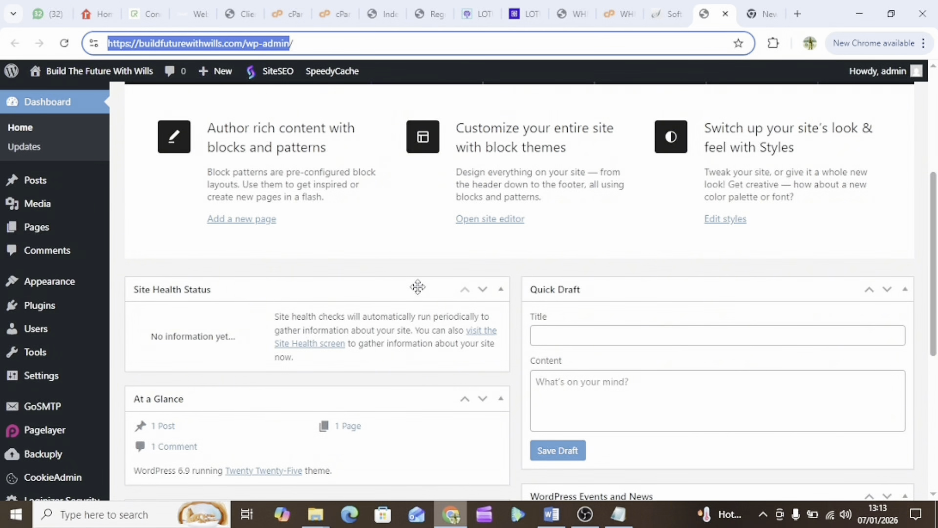
scroll(417, 286, "down", 6)
scroll(43, 247, "up", 6)
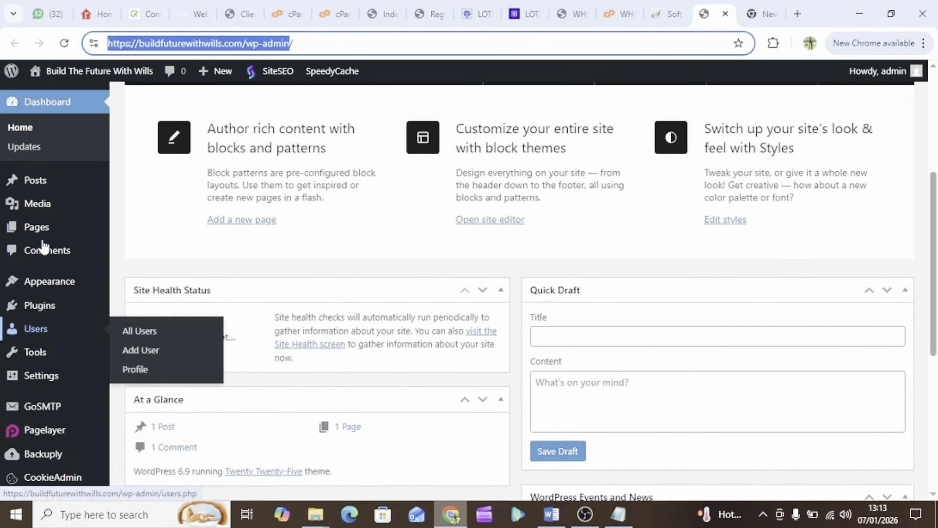
scroll(607, 138, "up", 6)
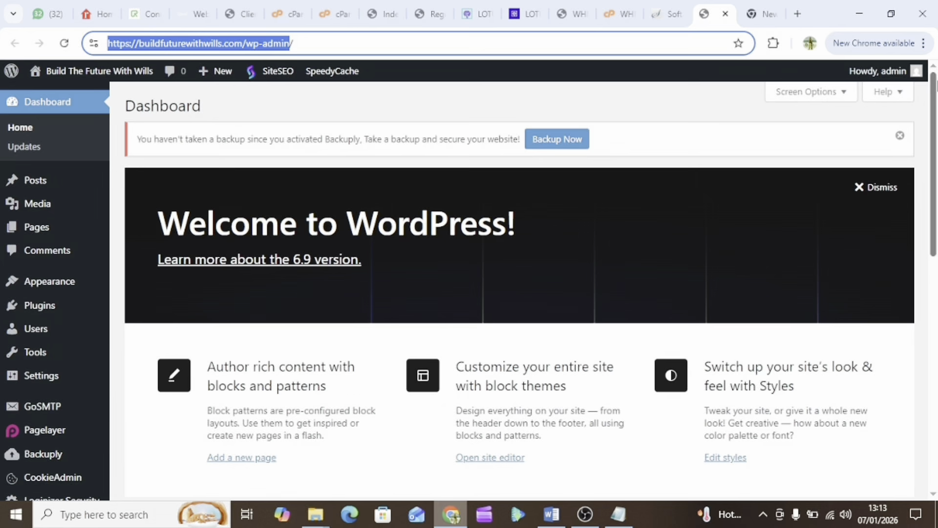
Log out of admin, reload wp-admin to reach the login page, and show the credentials note
left_click(915, 72)
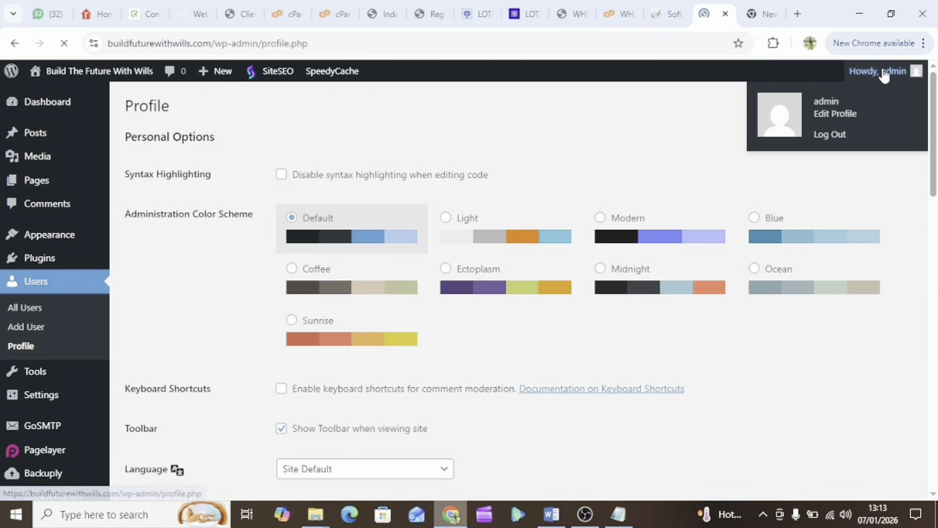
left_click(831, 135)
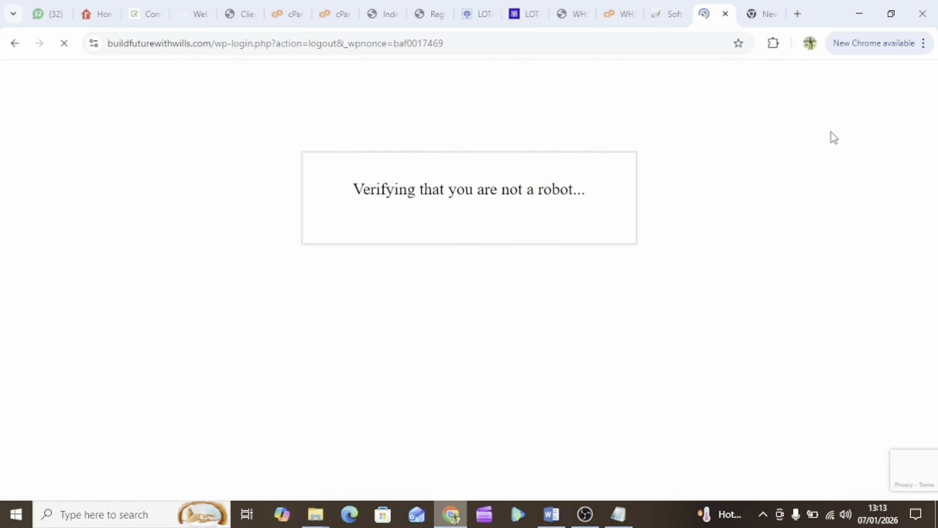
left_click(761, 17)
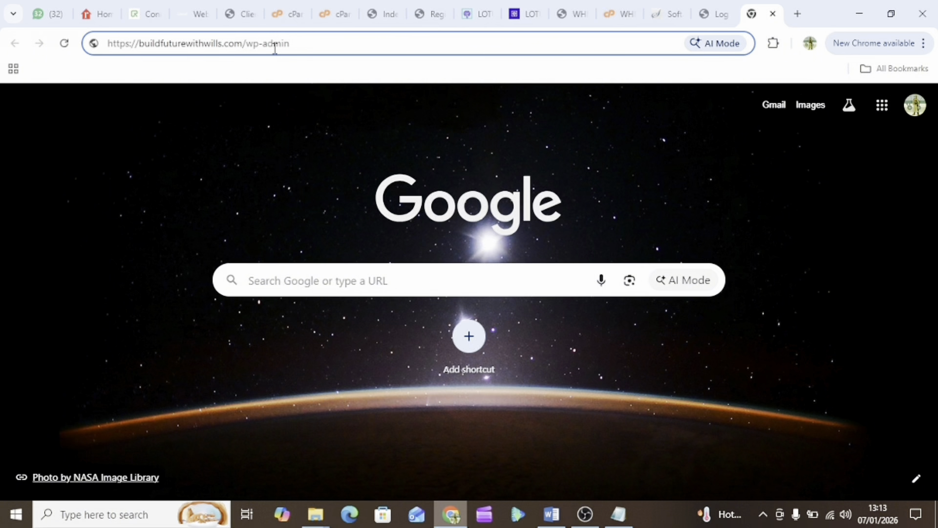
key("Return")
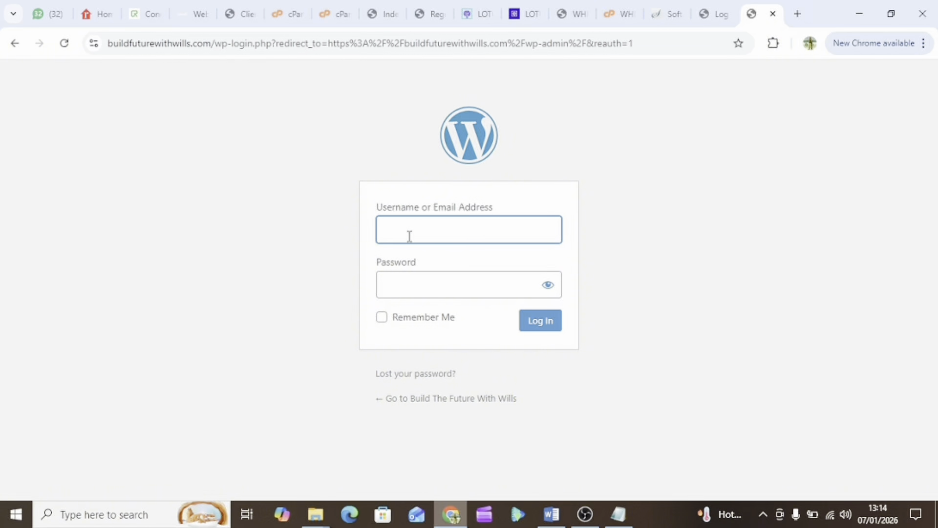
left_click(619, 514)
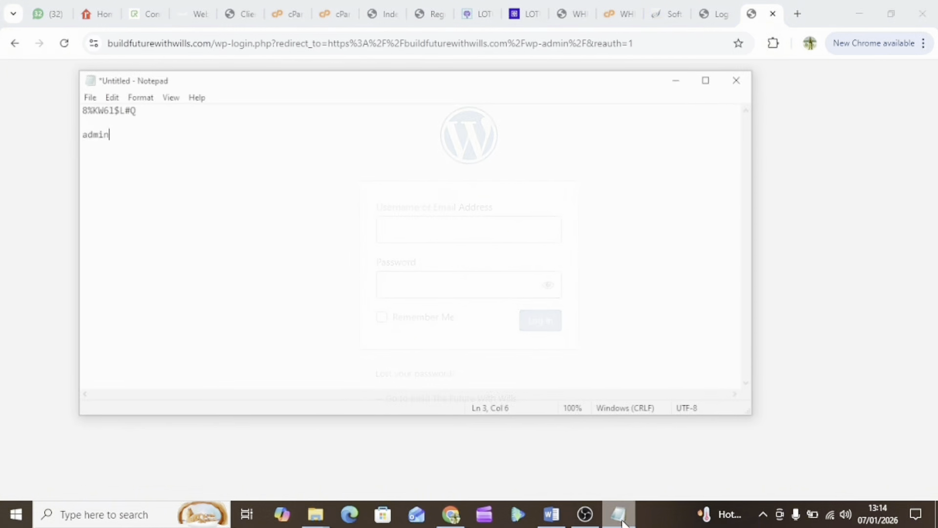
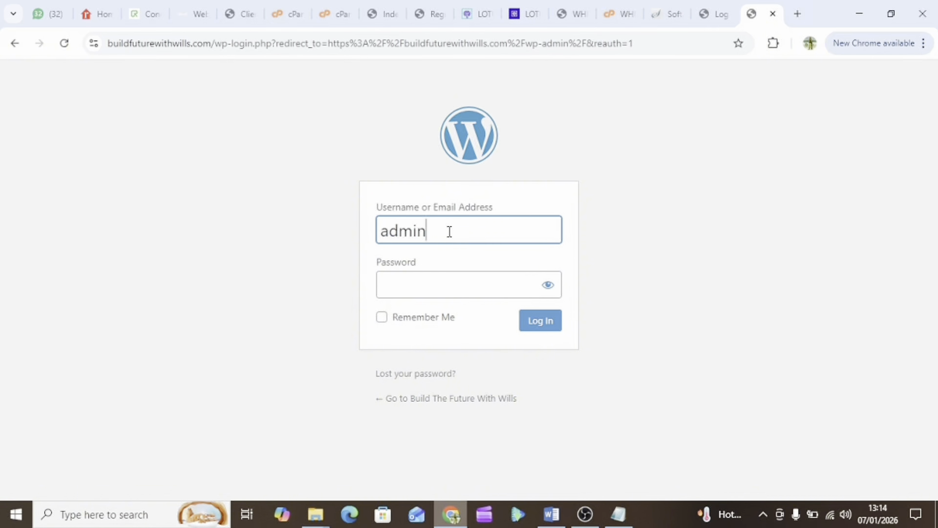
Focus the login form's Password field and bring the Notepad credentials note back into view
left_click(419, 290)
left_click(618, 514)
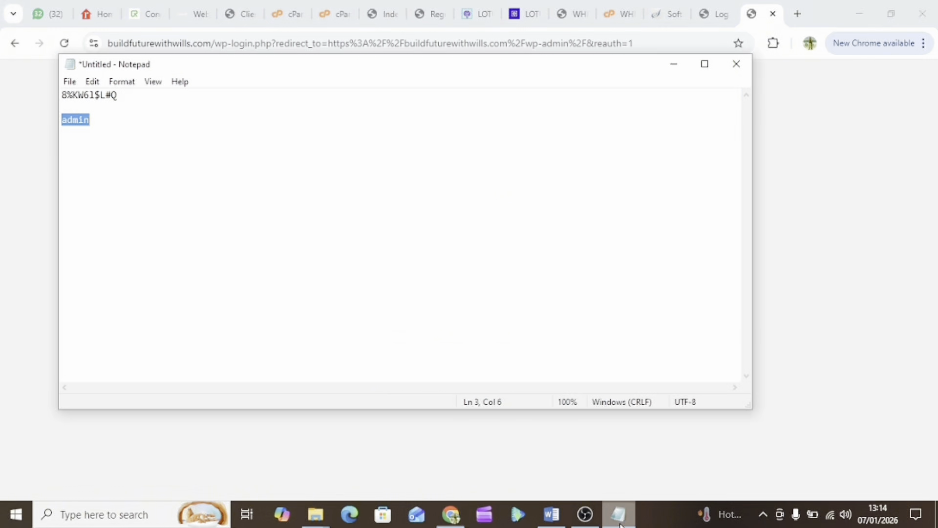
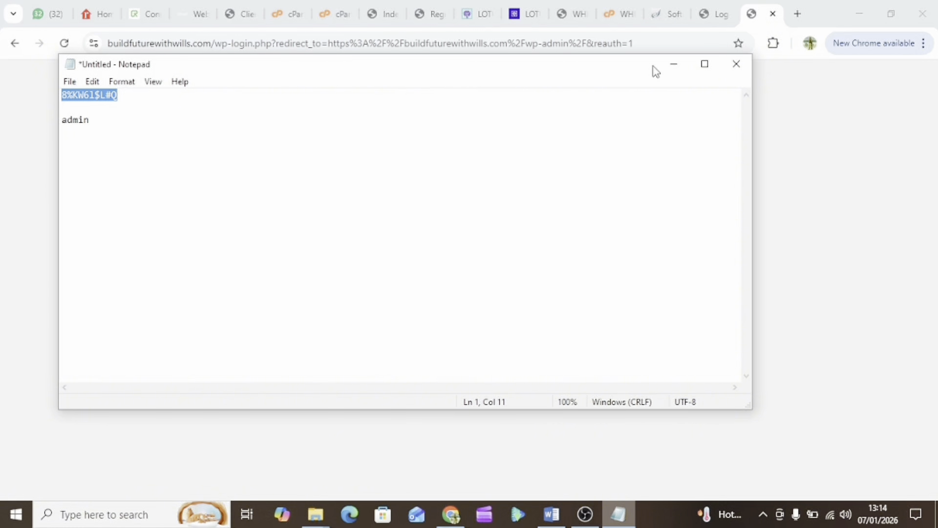
Paste the saved admin password into the WordPress login form and log in to the Dashboard
left_click(673, 64)
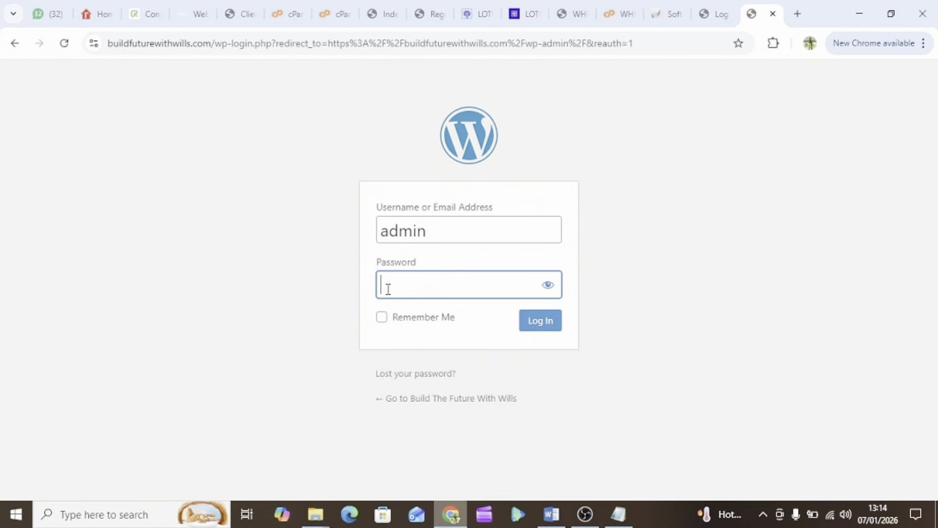
key("ctrl+v")
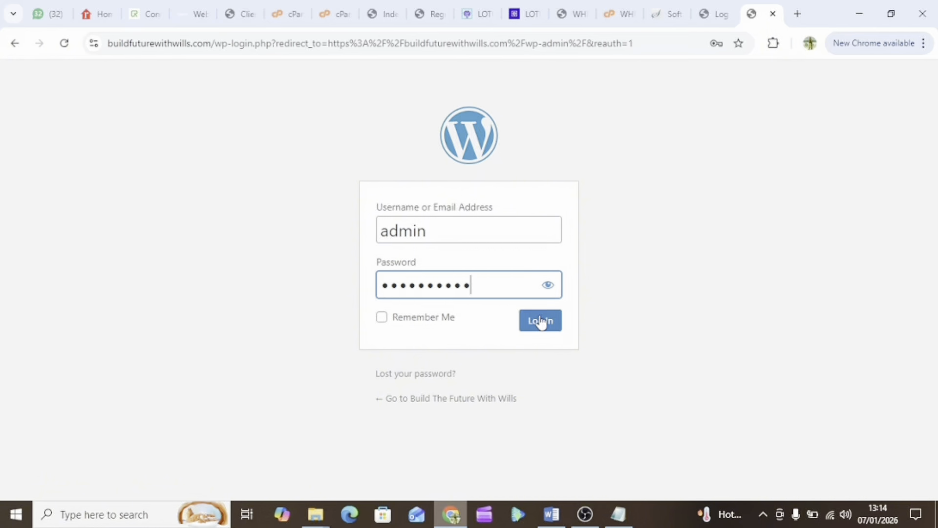
left_click(541, 323)
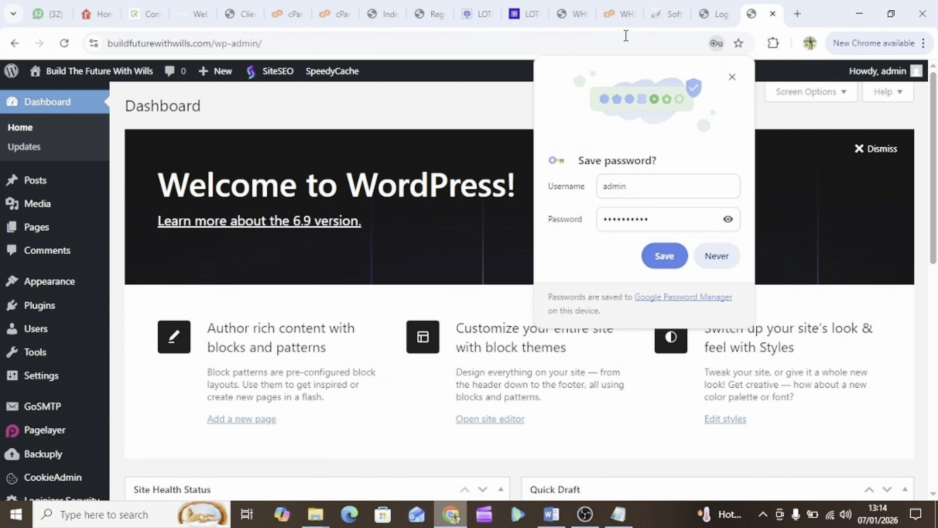
Return to the Softaculous tab and review the buildfuturewithwills.com WordPress install-success page with its /wp-admin/ URL
left_click(617, 15)
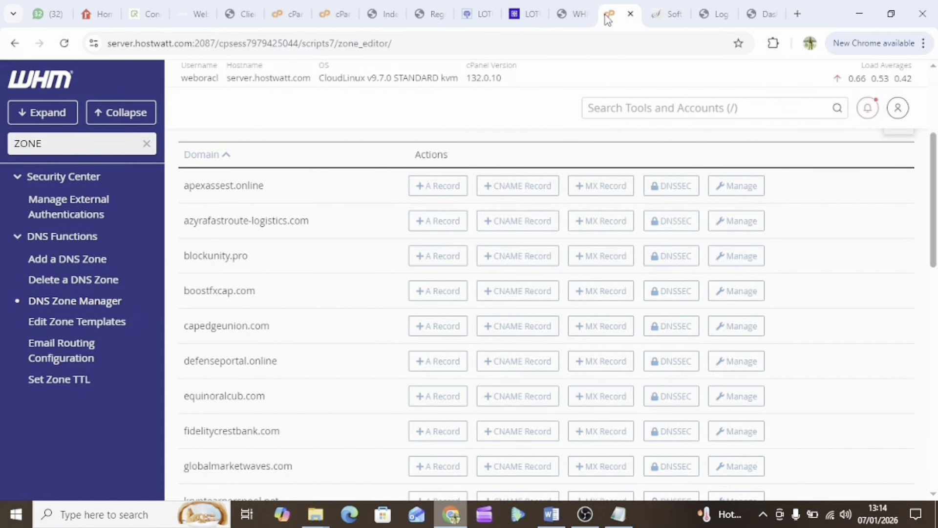
left_click(657, 15)
scroll(429, 340, "down", 2)
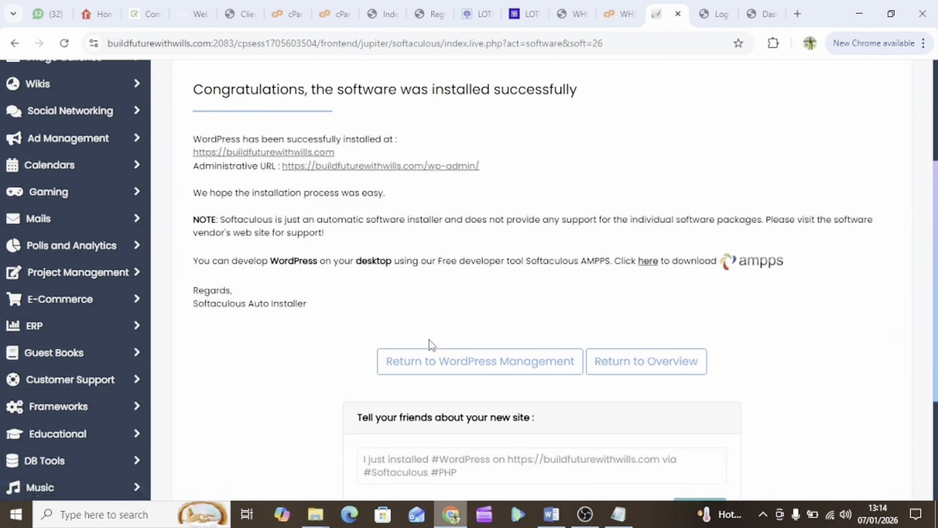
scroll(429, 339, "up", 1)
scroll(429, 339, "down", 5)
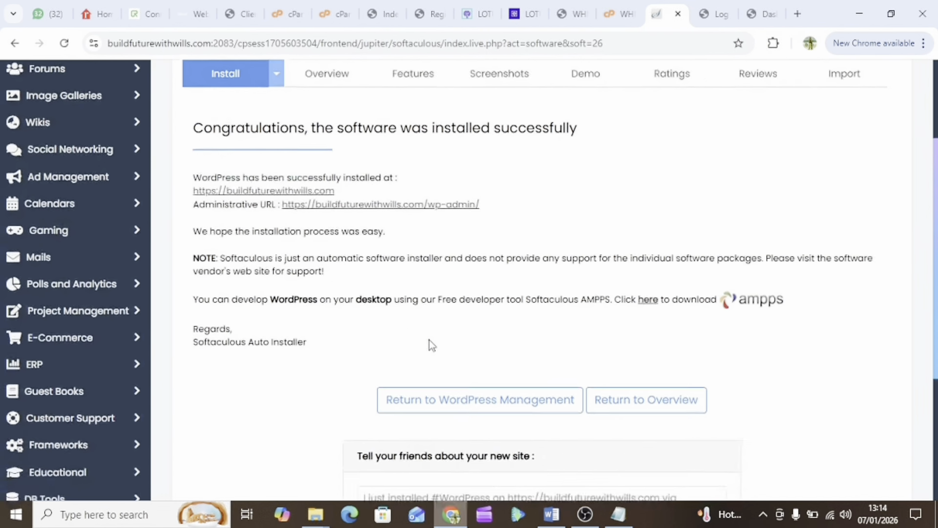
scroll(430, 340, "up", 4)
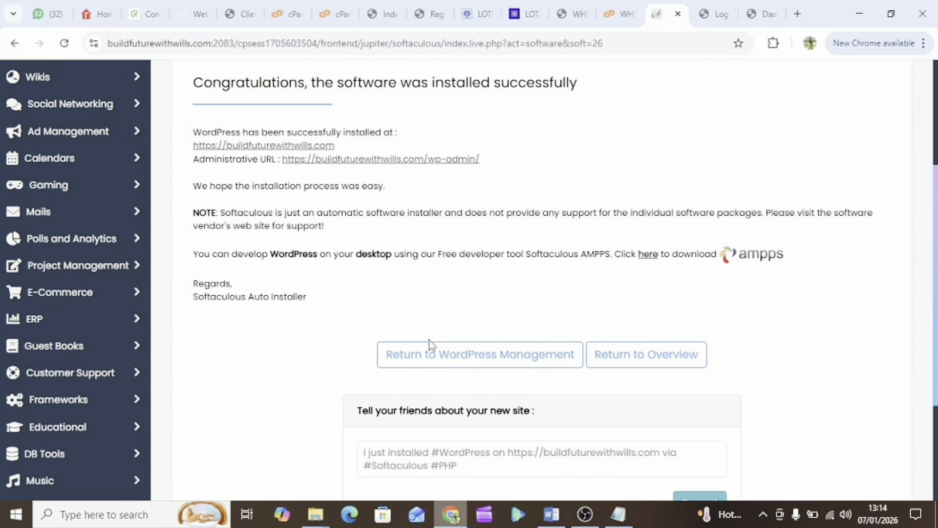
scroll(429, 339, "up", 4)
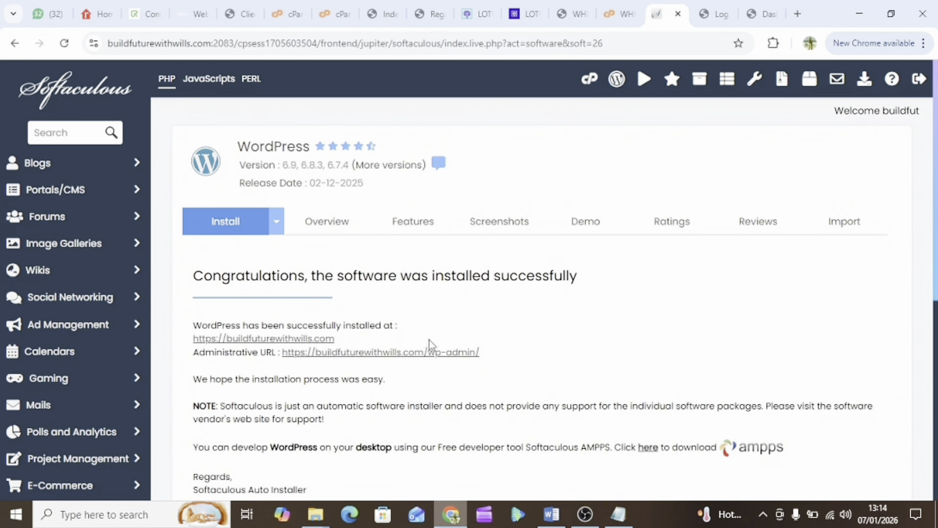
Go back to cPanel Tools, find Softaculous Apps Installer, and open the WordPress 6.9 overview page
left_click(589, 80)
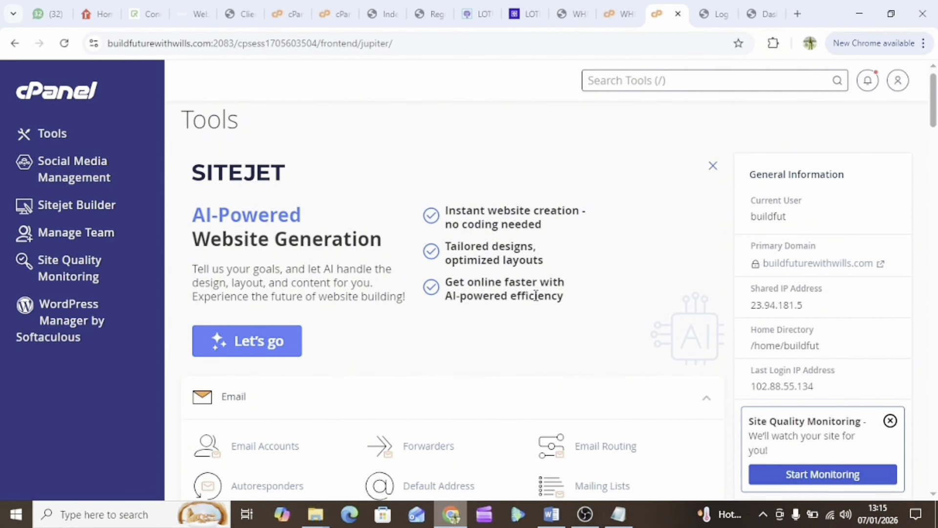
scroll(536, 295, "down", 5)
scroll(537, 297, "up", 2)
scroll(537, 298, "down", 8)
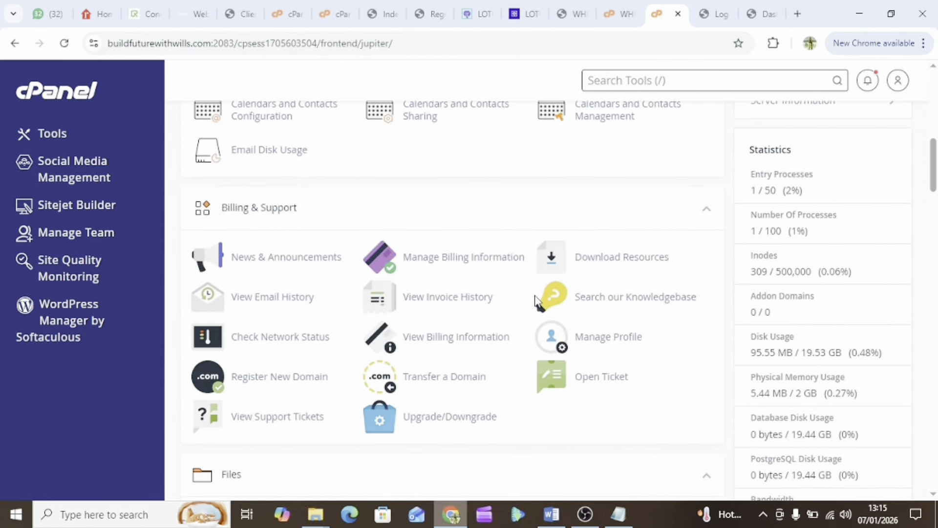
scroll(536, 298, "down", 20)
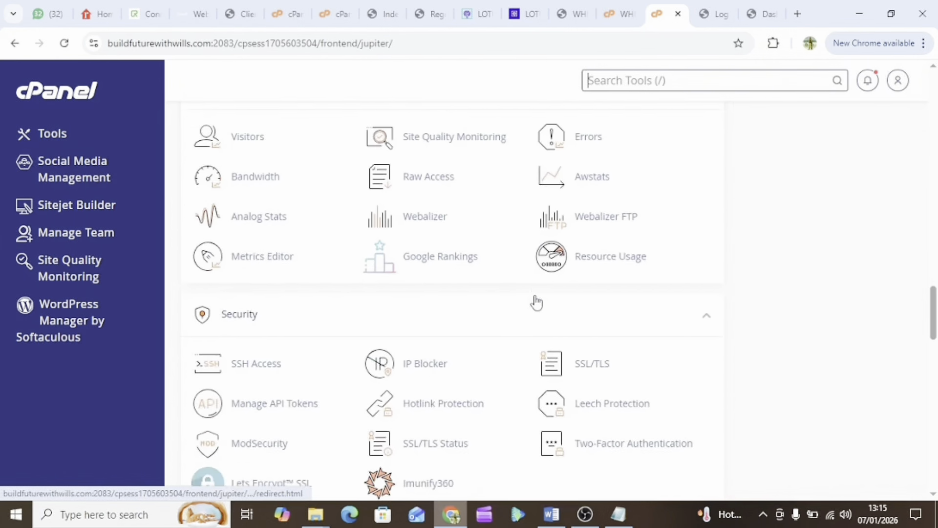
scroll(537, 300, "down", 10)
scroll(535, 297, "up", 6)
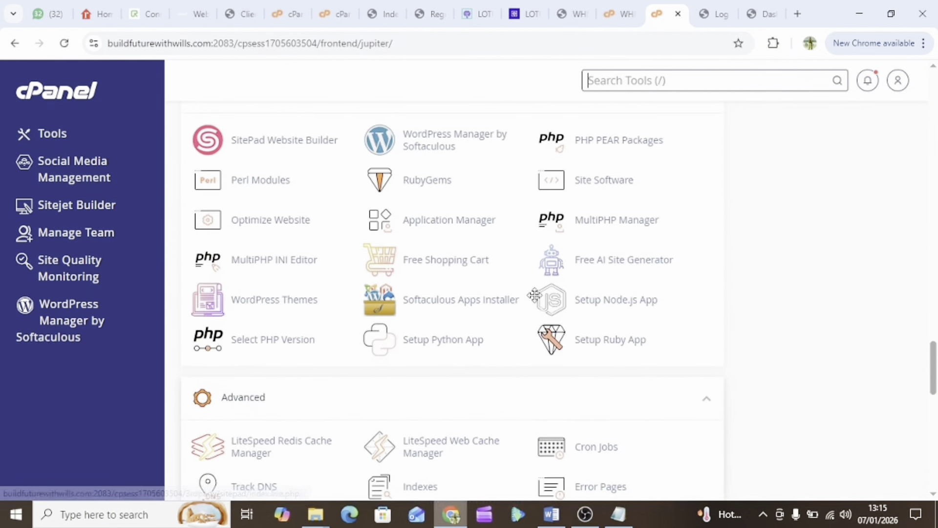
scroll(535, 295, "up", 3)
scroll(534, 295, "down", 10)
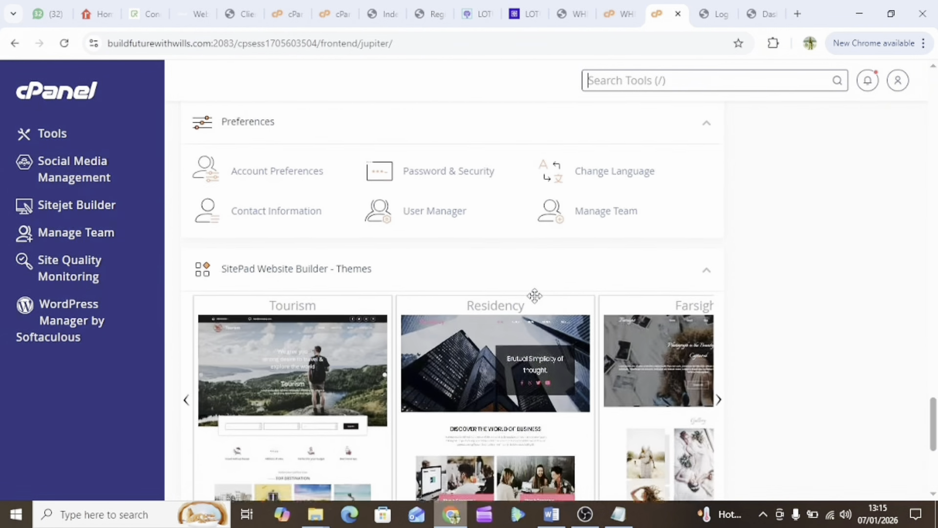
scroll(535, 295, "down", 6)
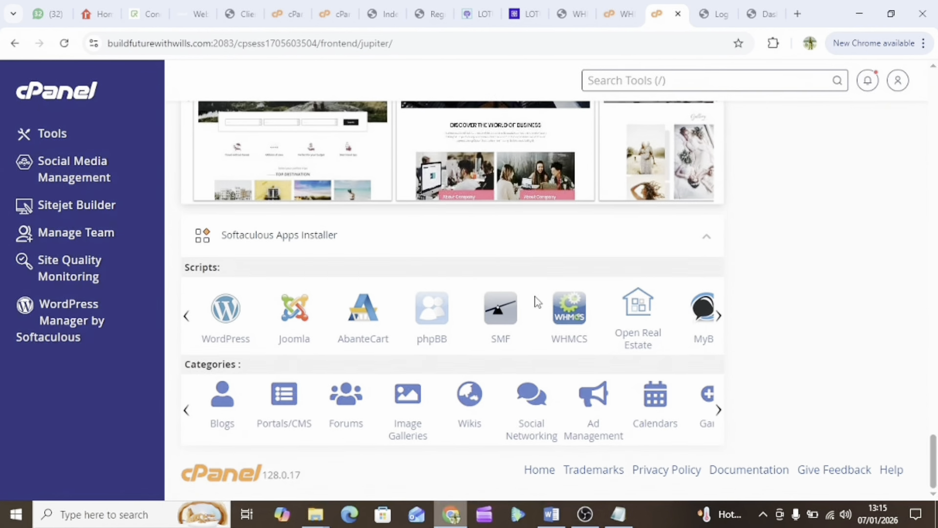
left_click(223, 320)
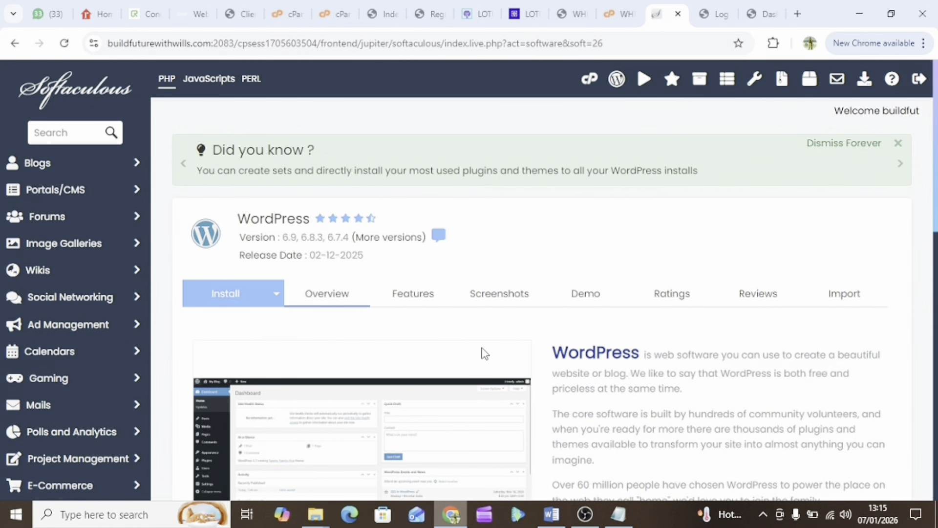
Under Current Installations, launch the admin sign-on for the buildfuturewithwills.com WordPress 6.9 install
scroll(485, 353, "down", 3)
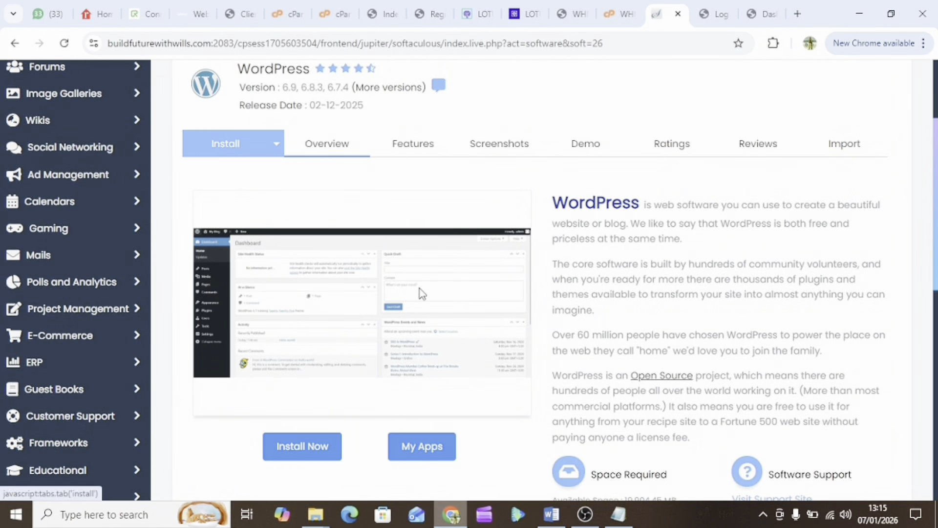
scroll(422, 293, "down", 9)
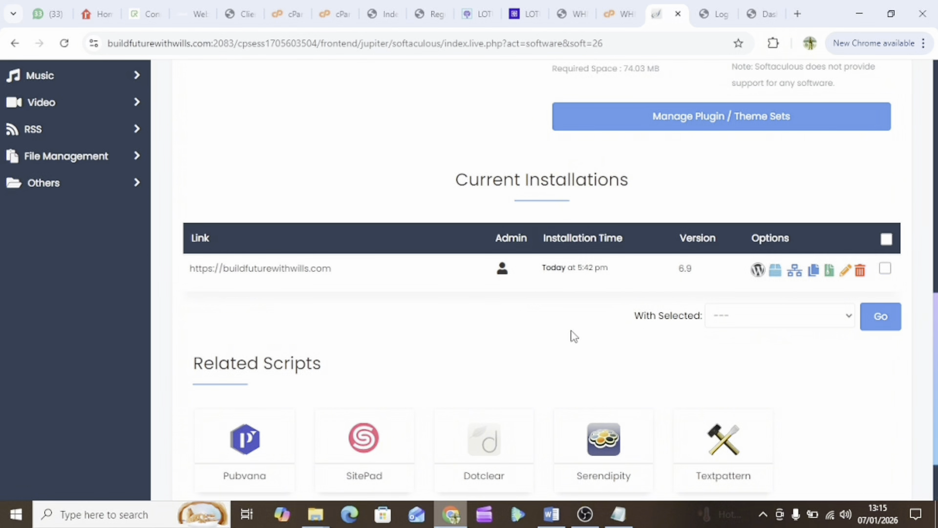
left_click(502, 268)
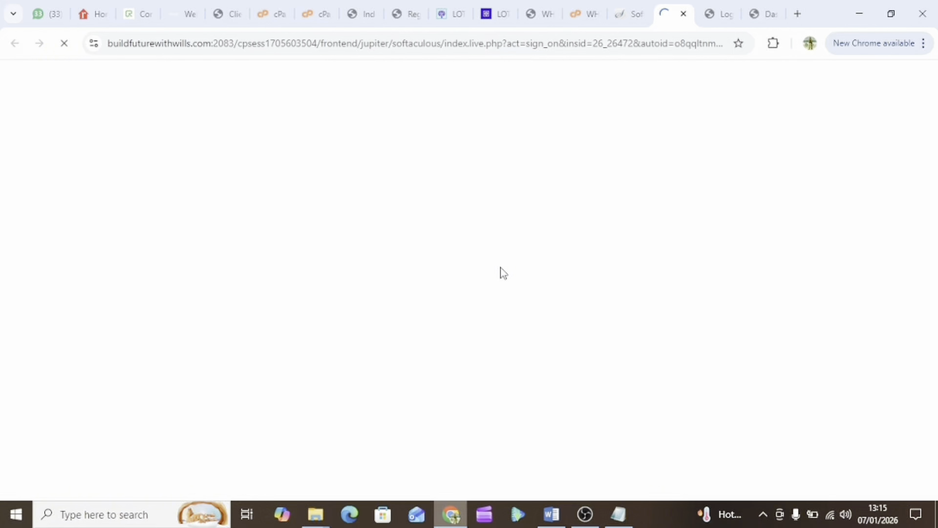
Scroll through the Build The Future With Wills Dashboard widgets and back up
scroll(476, 348, "down", 4)
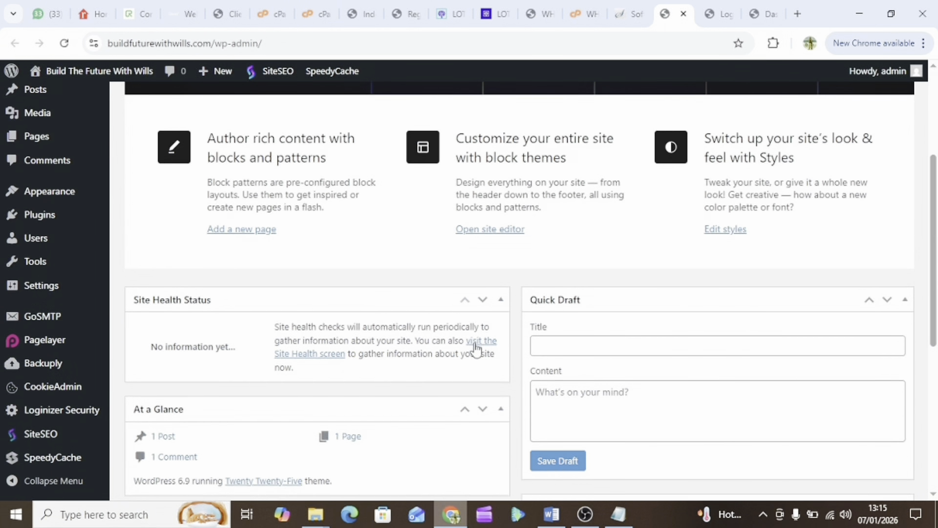
scroll(476, 348, "up", 4)
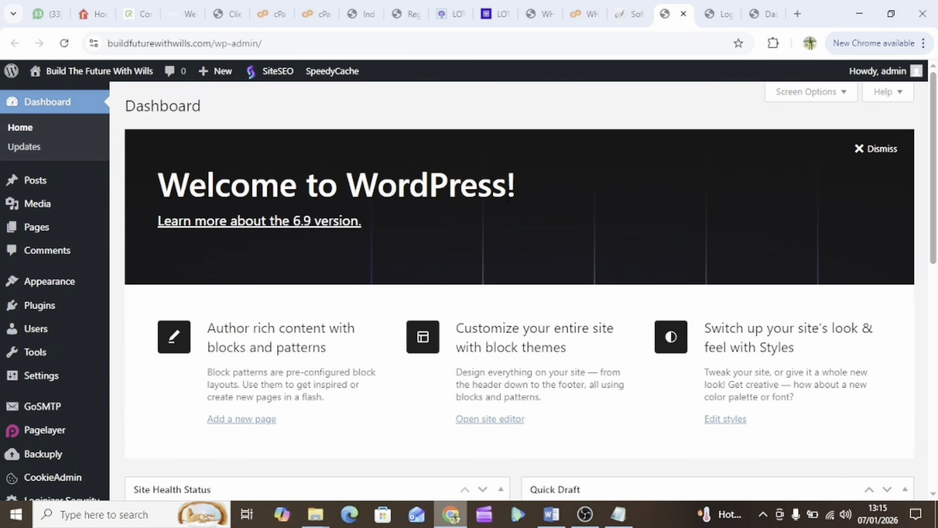
scroll(465, 288, "down", 7)
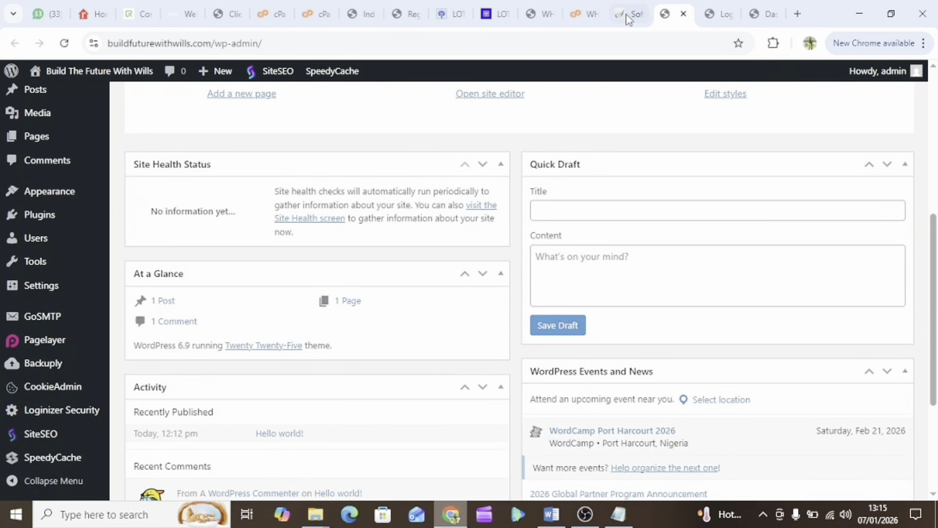
scroll(503, 340, "down", 4)
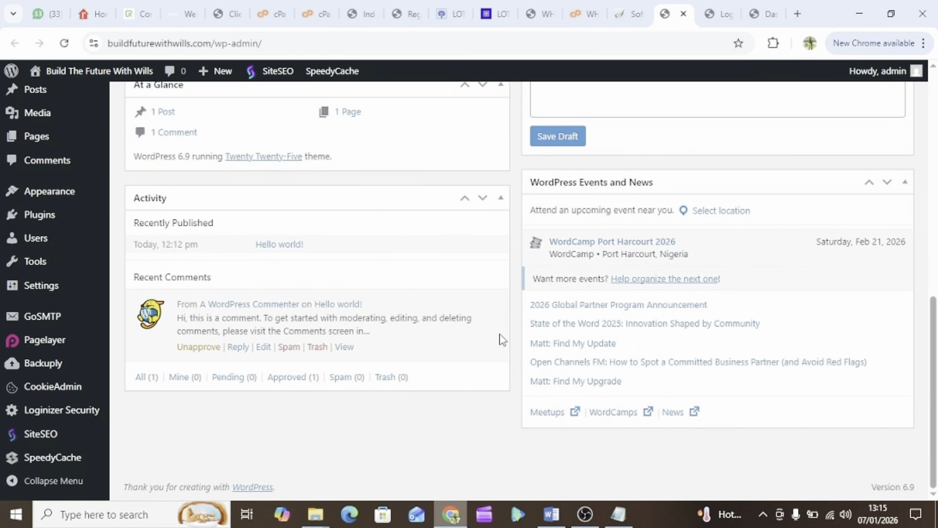
scroll(503, 339, "up", 6)
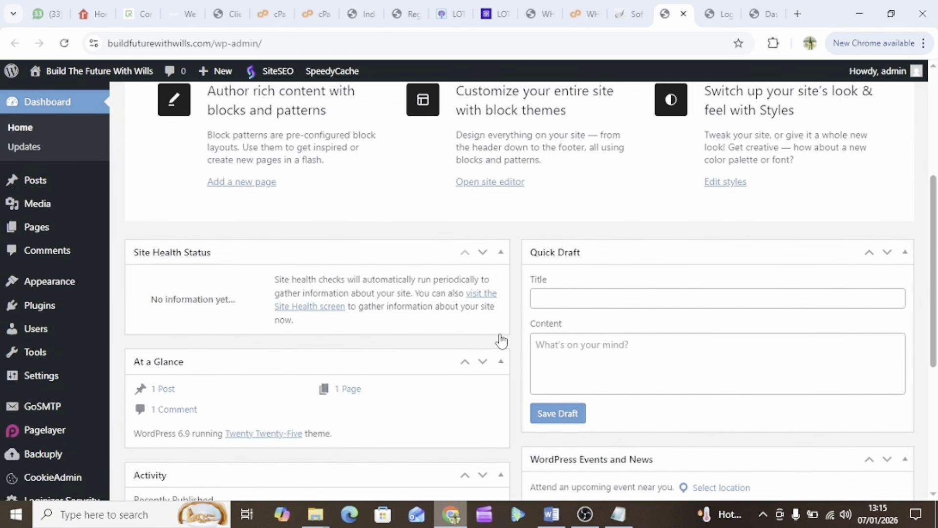